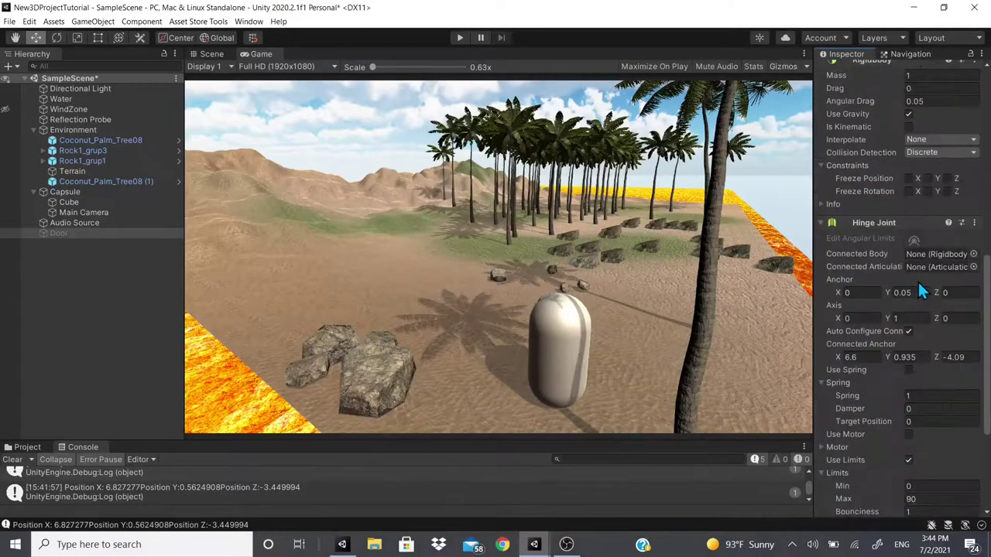
- Remove the Hinge Joint component from the Door object
left_click(974, 222)
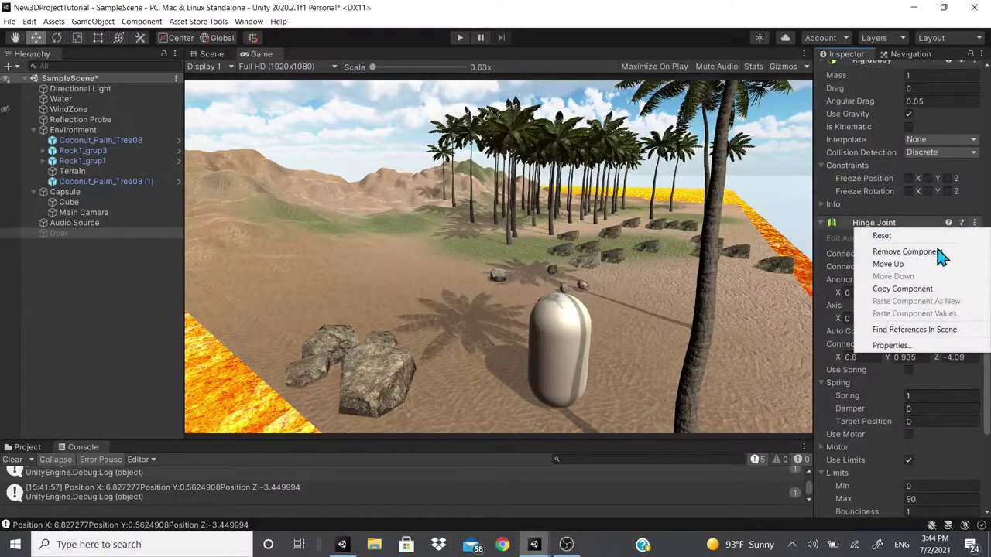
left_click(906, 250)
- Browse the Physics components that can be added to the Door, without adding any
scroll(899, 464, "down", 1)
left_click(871, 500)
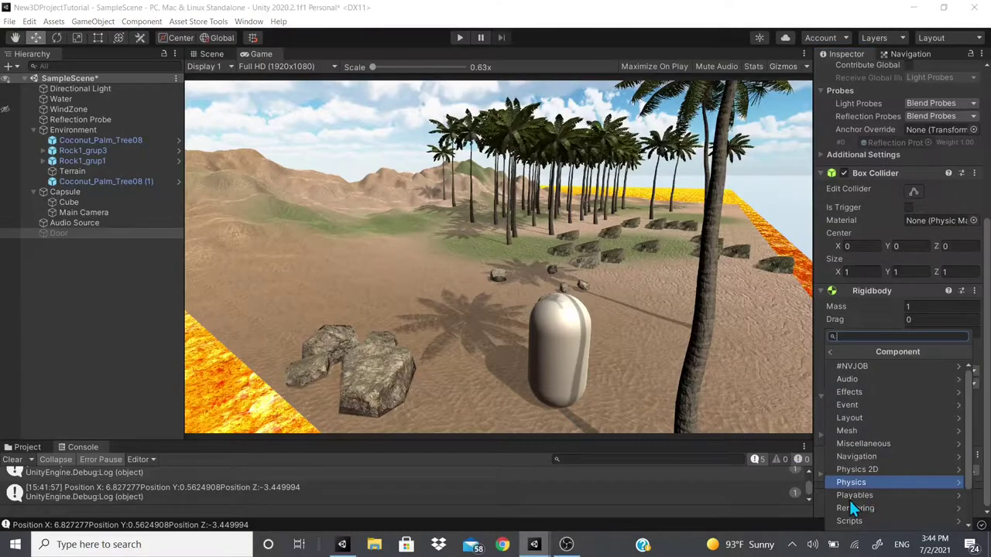
key("Right")
key("Up")
key("Up")
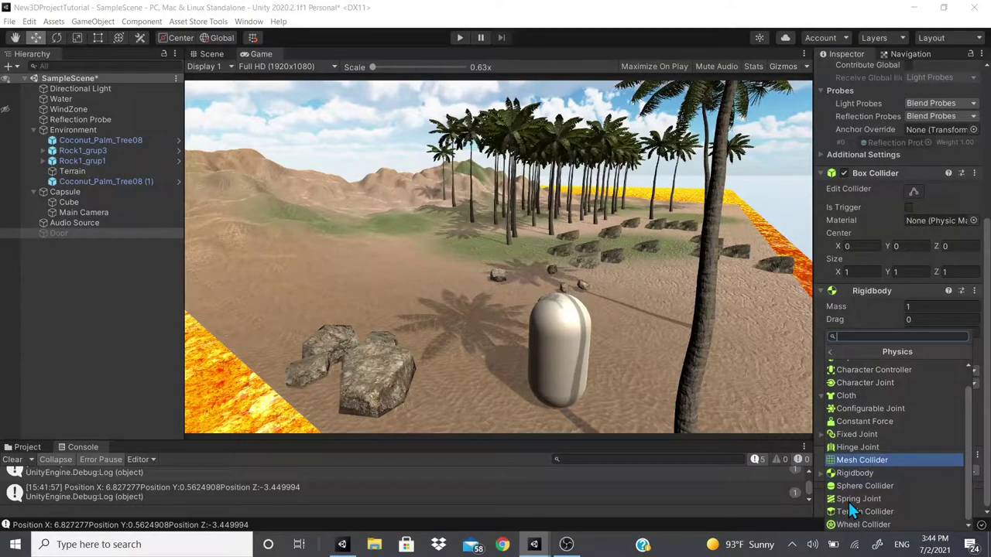
left_click(136, 232)
- Reactivate the Door object and delete it from the scene
scroll(867, 155, "up", 5)
left_click(848, 71)
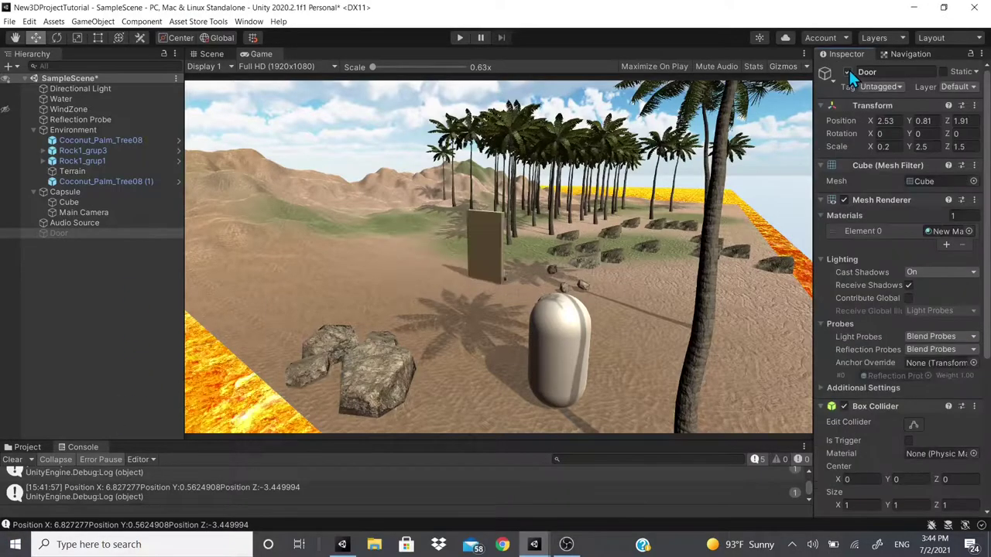
right_click(58, 233)
left_click(94, 338)
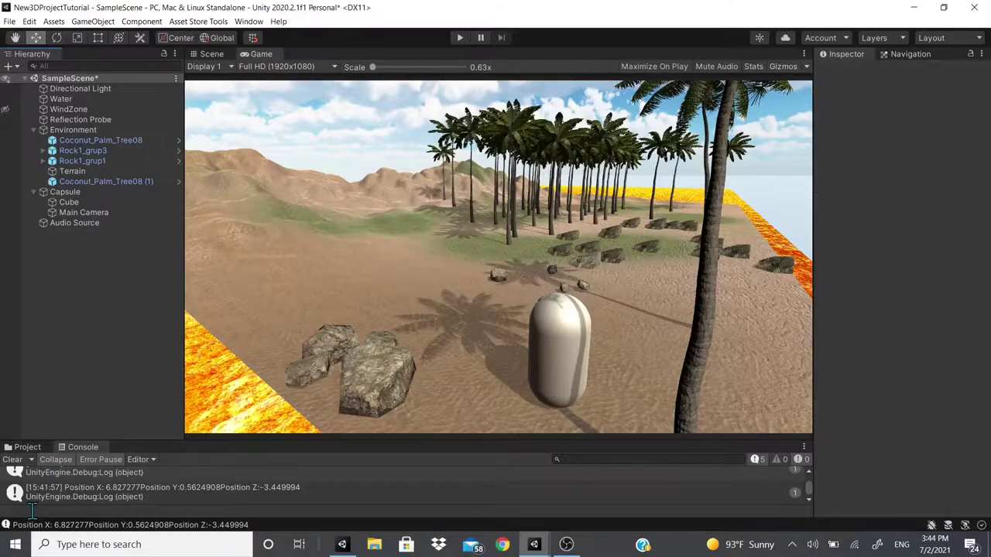
- Place the Coconut_Palm_Tree08 prefab from Coconut Palm Tree Pack/Prefabs on the sand in the scene, at about X 0.94, Y -0.34, Z 6.09
left_click(27, 447)
double_click(464, 503)
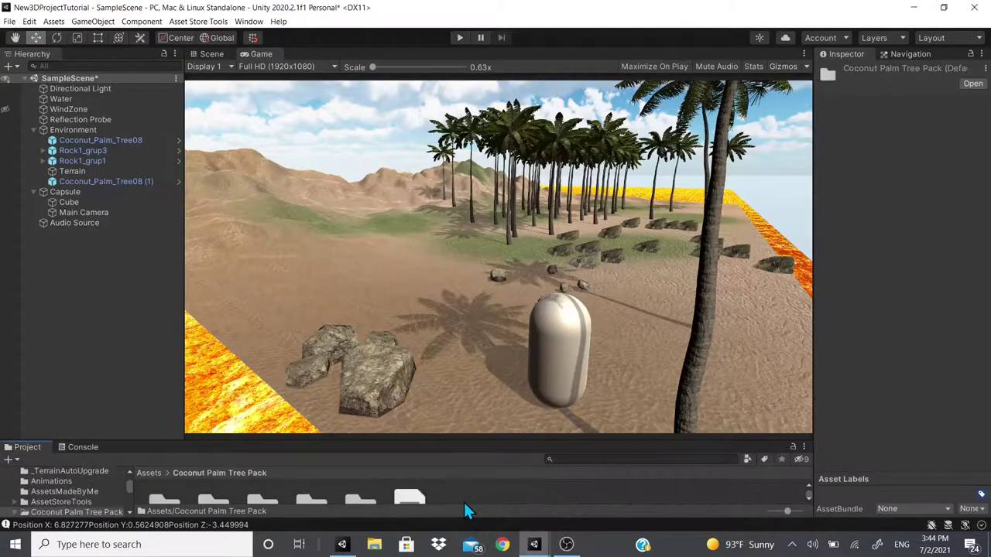
double_click(262, 499)
left_click(211, 55)
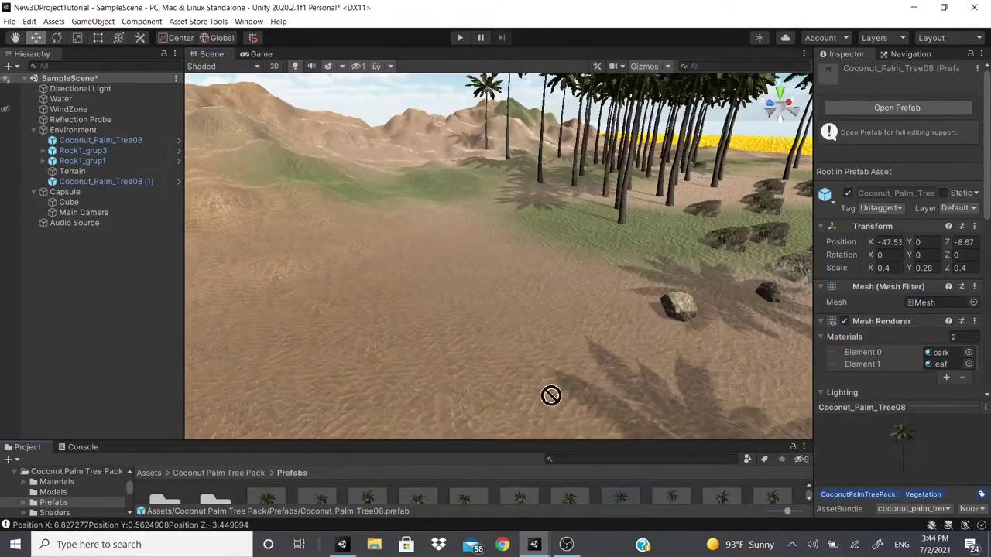
left_click_drag(550, 395, 443, 285)
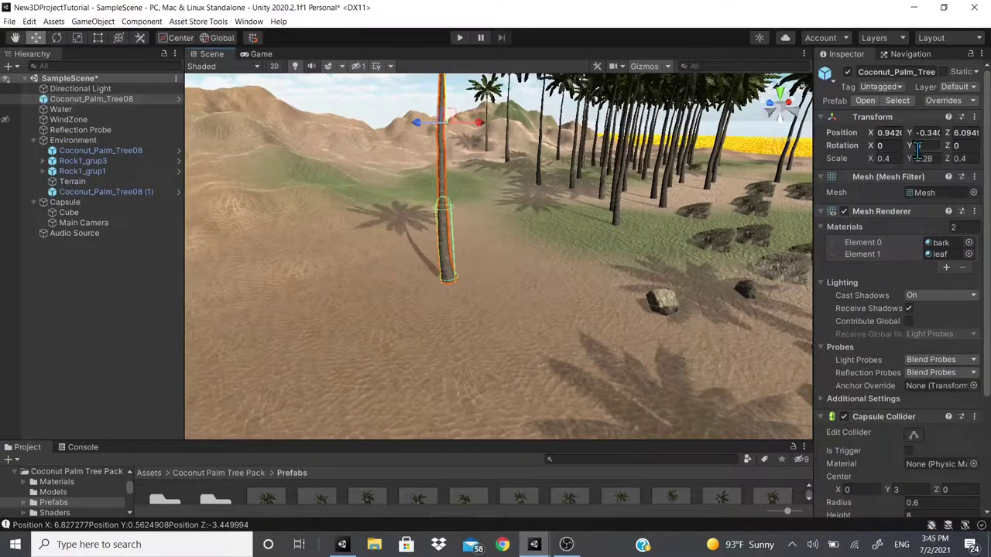
- Check the new palm tree in the Game view and examine the capsule collider around its trunk in the Scene view
left_click(266, 53)
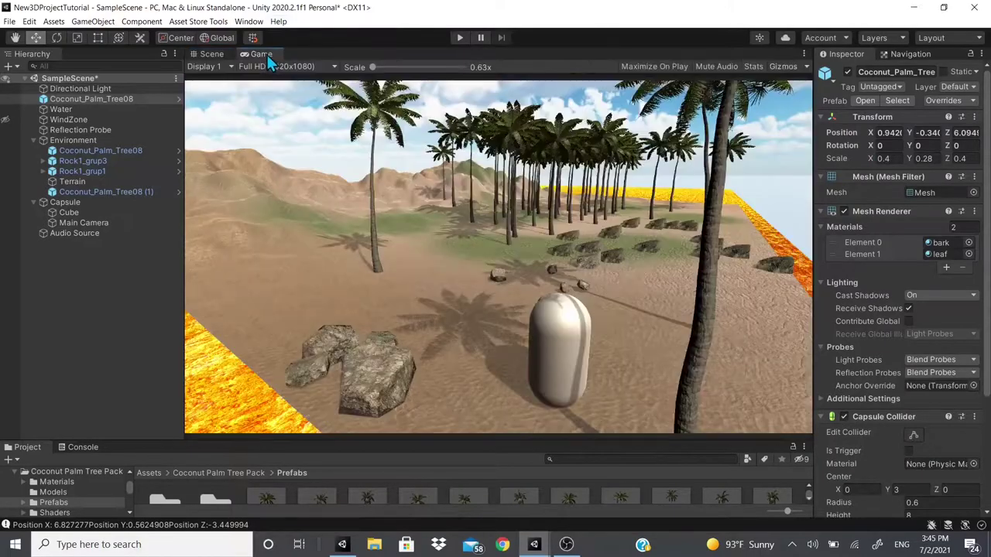
left_click(210, 54)
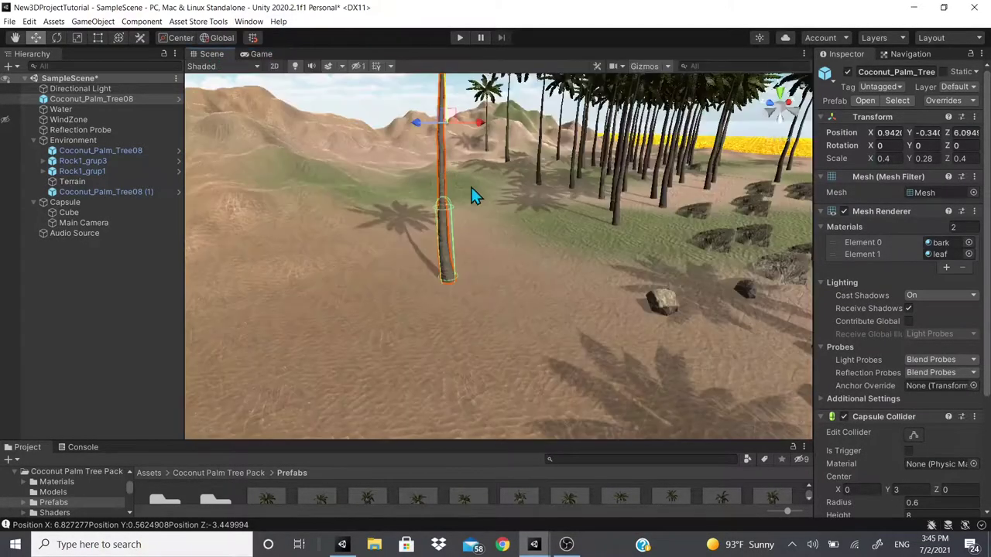
scroll(479, 255, "down", 5)
scroll(468, 341, "up", 10)
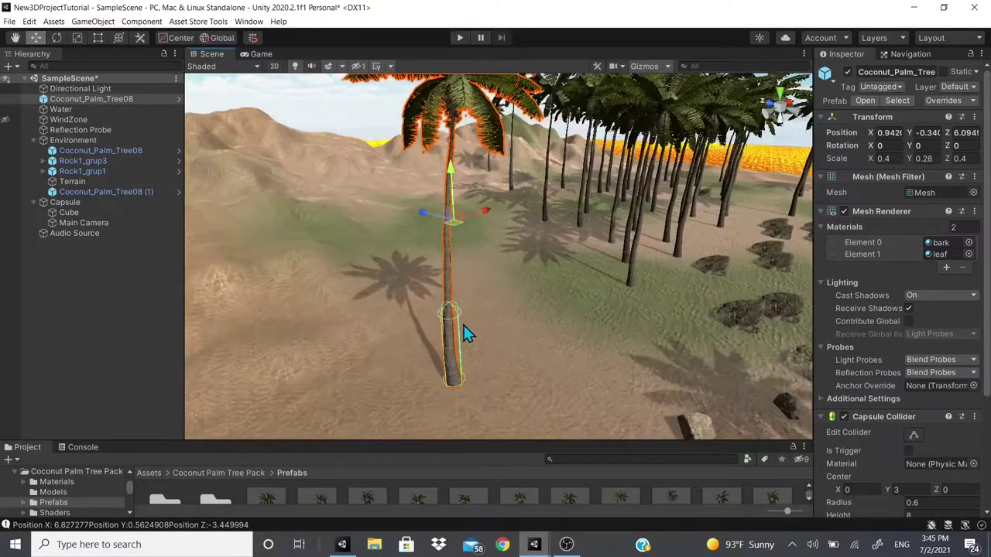
middle_click_drag(538, 190, 393, 334)
scroll(543, 178, "down", 2)
scroll(393, 242, "down", 5)
scroll(392, 335, "up", 2)
left_click_drag(392, 343, 438, 372, "alt")
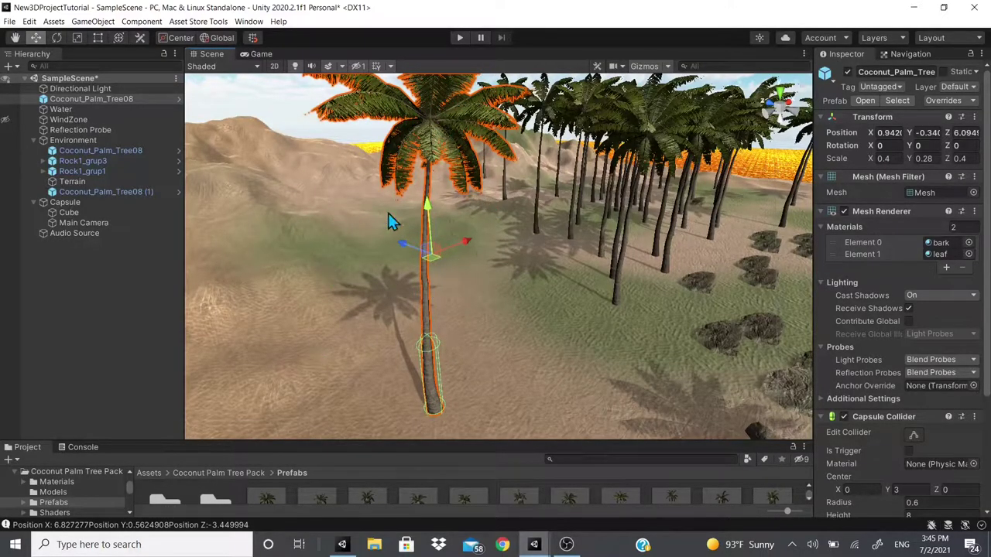
left_click_drag(388, 215, 396, 237, "alt")
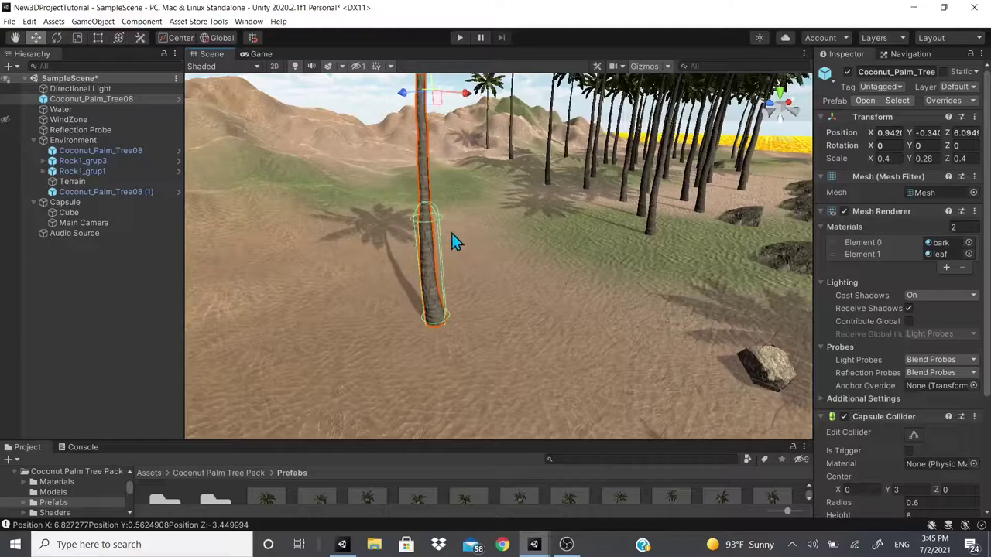
scroll(469, 348, "down", 2)
- Remove the Capsule Collider component from the newly placed Coconut_Palm_Tree08
left_click(974, 416)
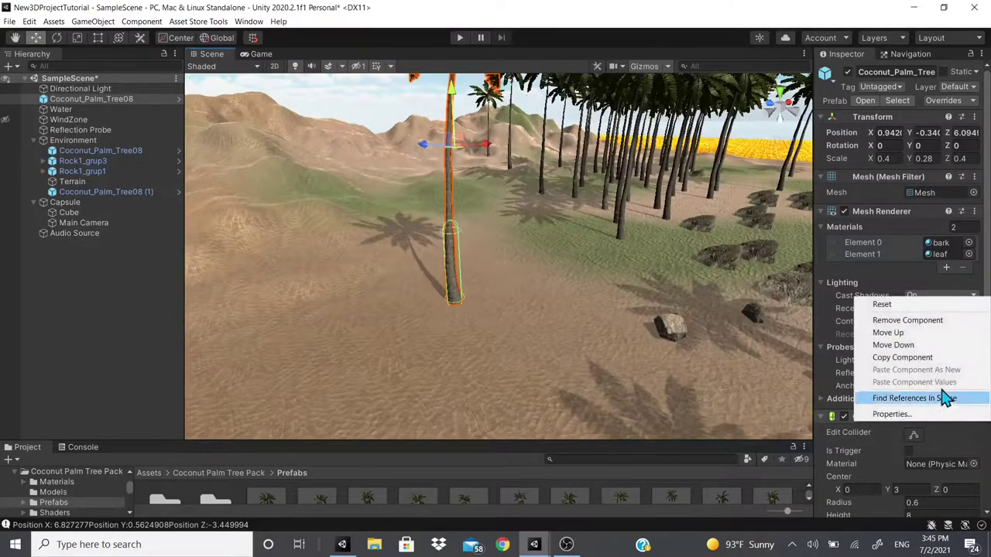
left_click(907, 320)
left_click_drag(433, 402, 504, 302, "alt")
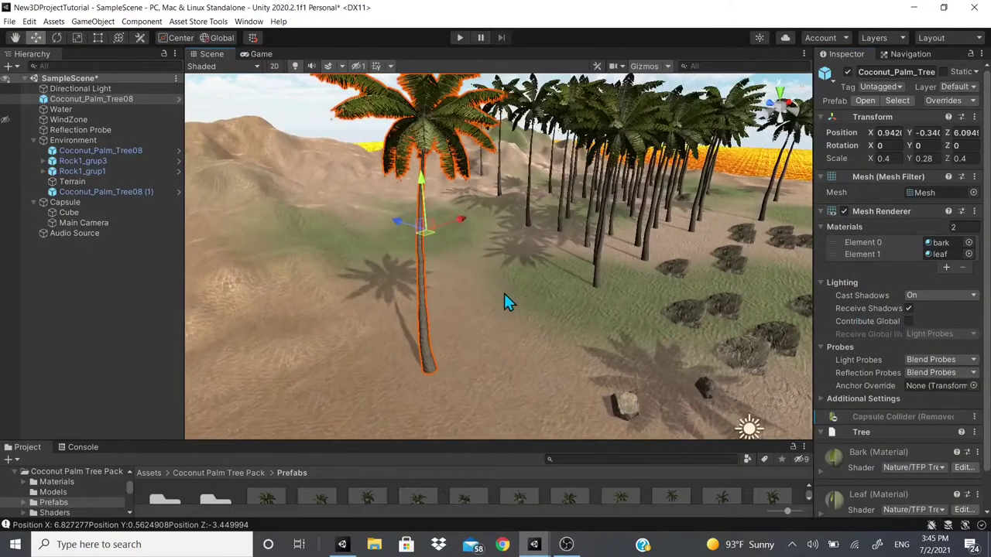
left_click_drag(330, 194, 387, 229, "alt")
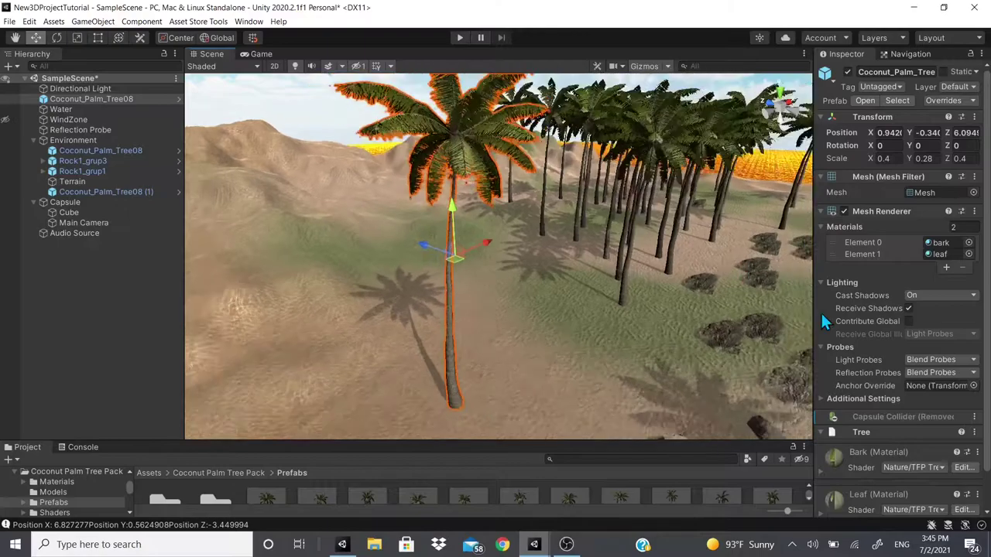
- Add a Mesh Collider component from the Physics category to the new Coconut_Palm_Tree08
scroll(886, 373, "down", 2)
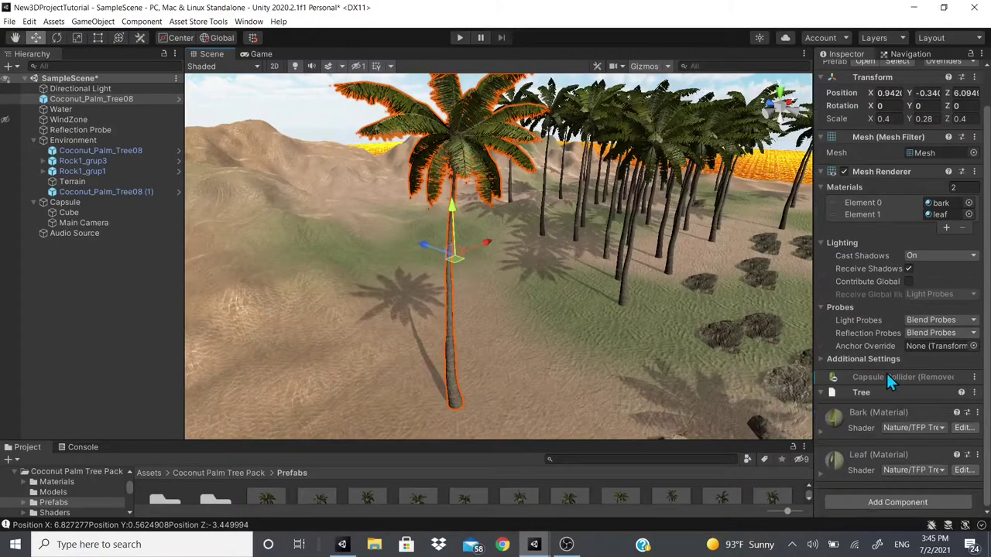
left_click(834, 501)
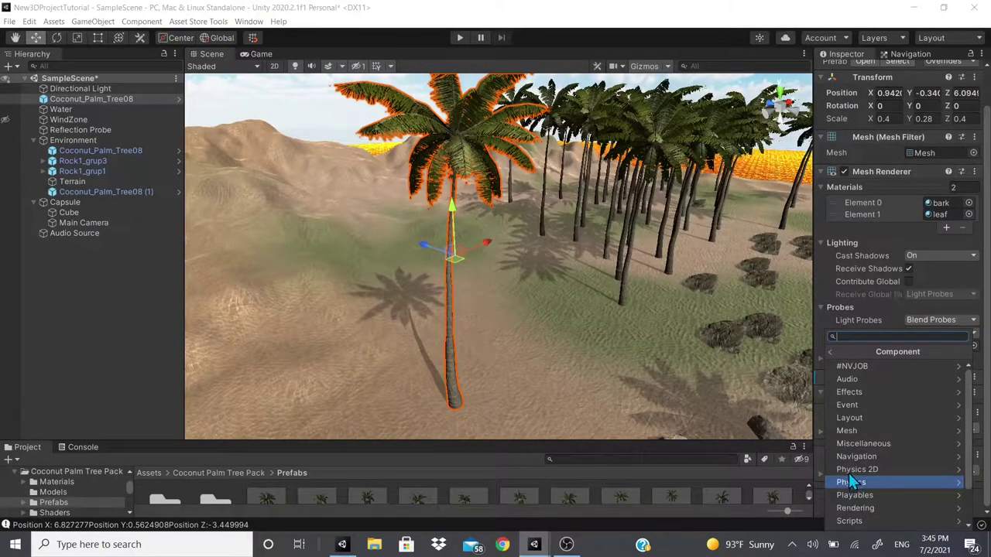
key("Return")
key("Return")
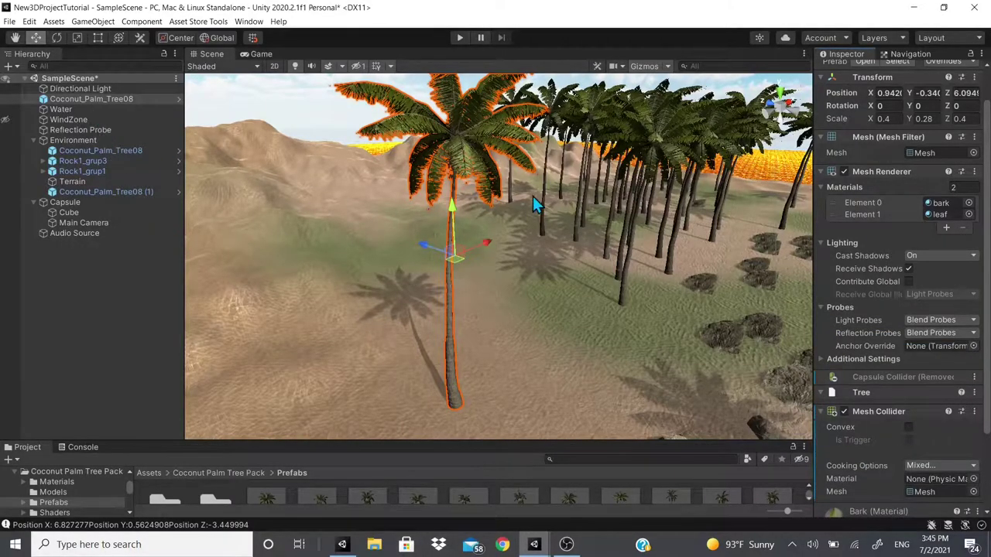
- Enable the Convex option on the new palm tree's Mesh Collider
middle_click_drag(533, 203, 391, 431)
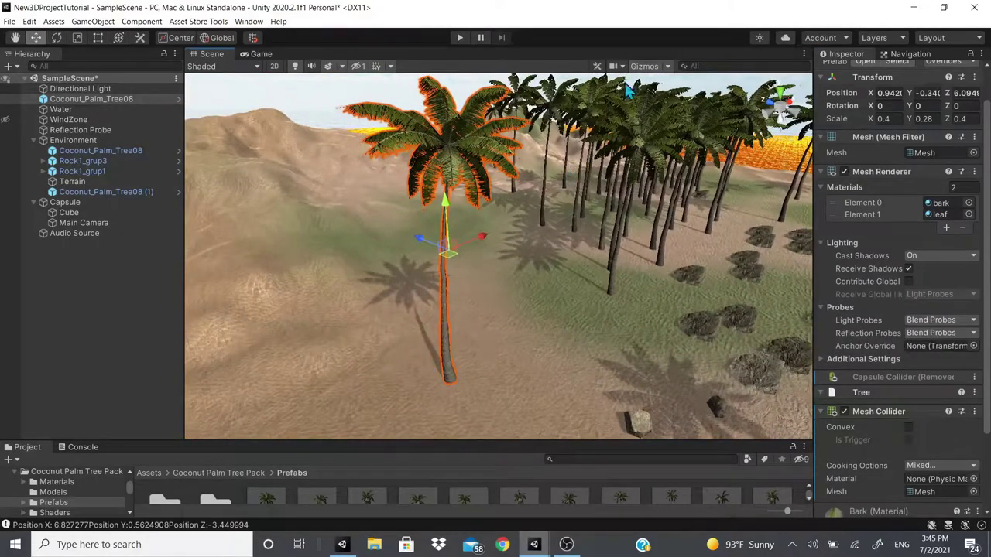
scroll(610, 160, "down", 10)
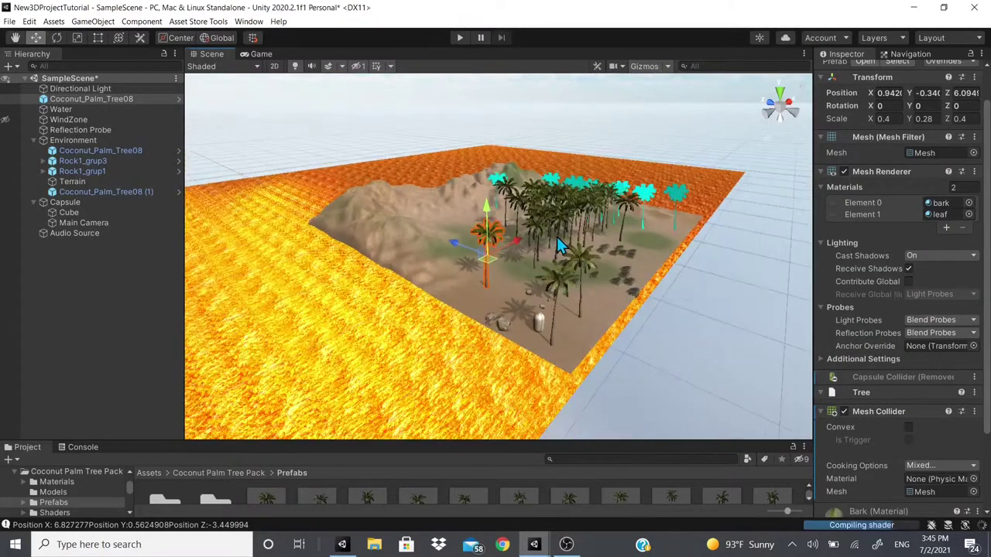
scroll(572, 194, "up", 1)
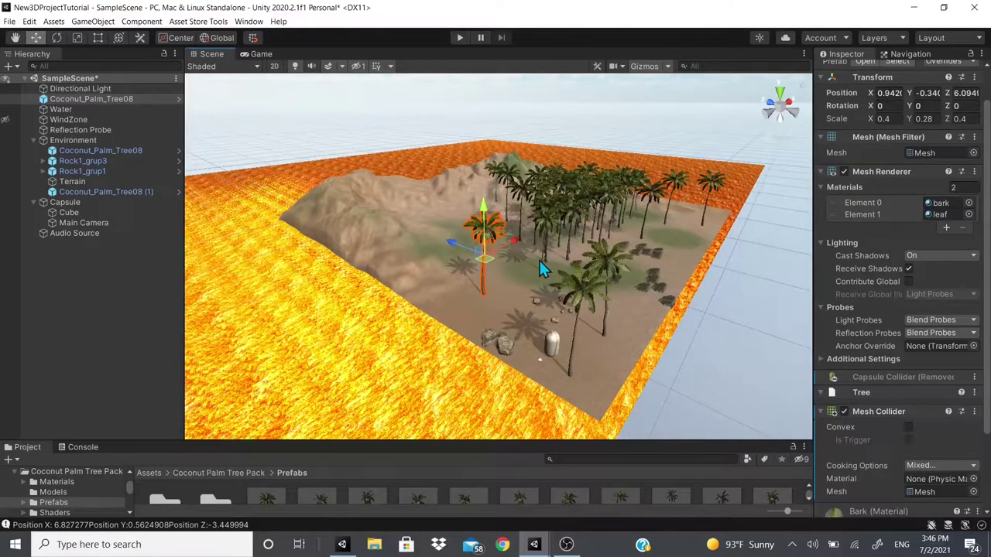
scroll(540, 264, "up", 8)
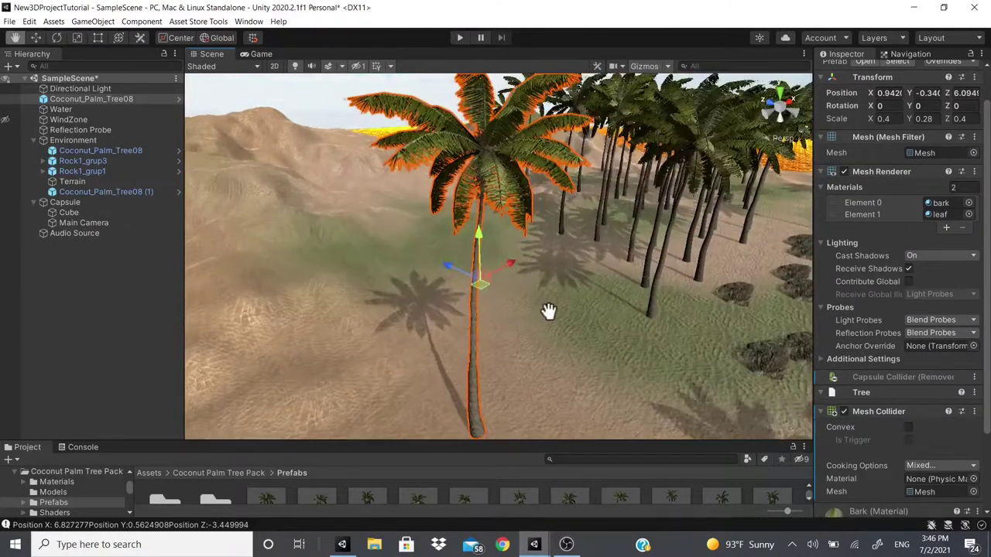
middle_click_drag(549, 311, 531, 288)
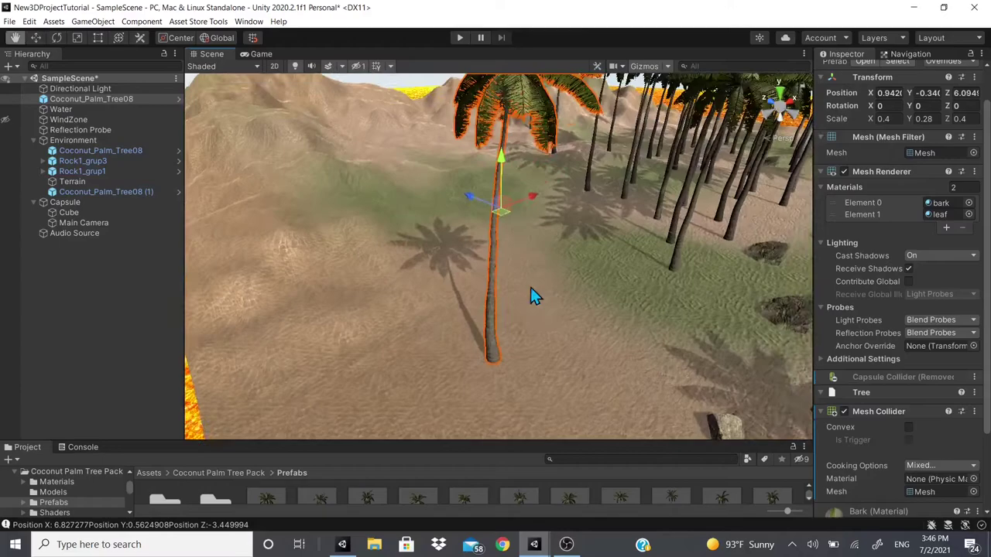
right_click_drag(500, 240, 468, 240)
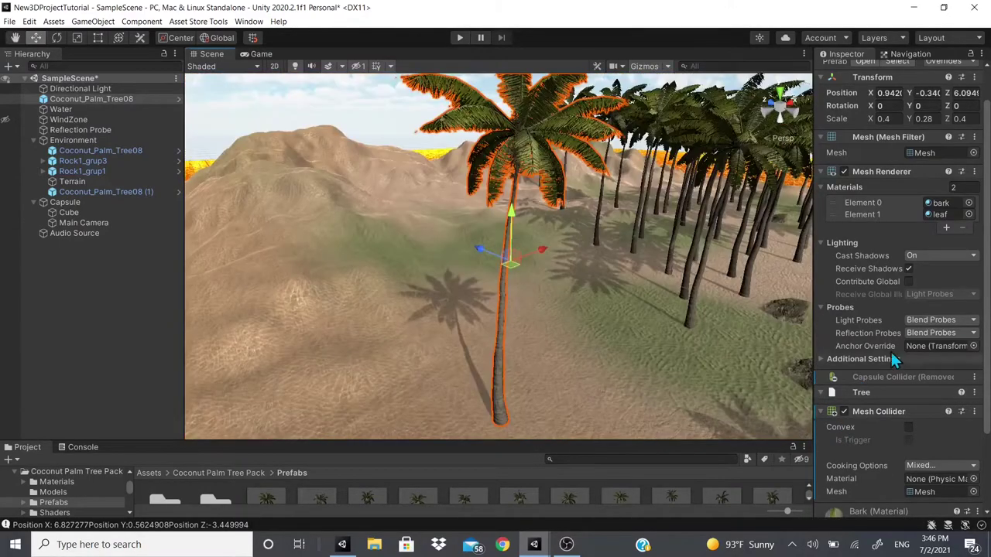
scroll(927, 480, "down", 3)
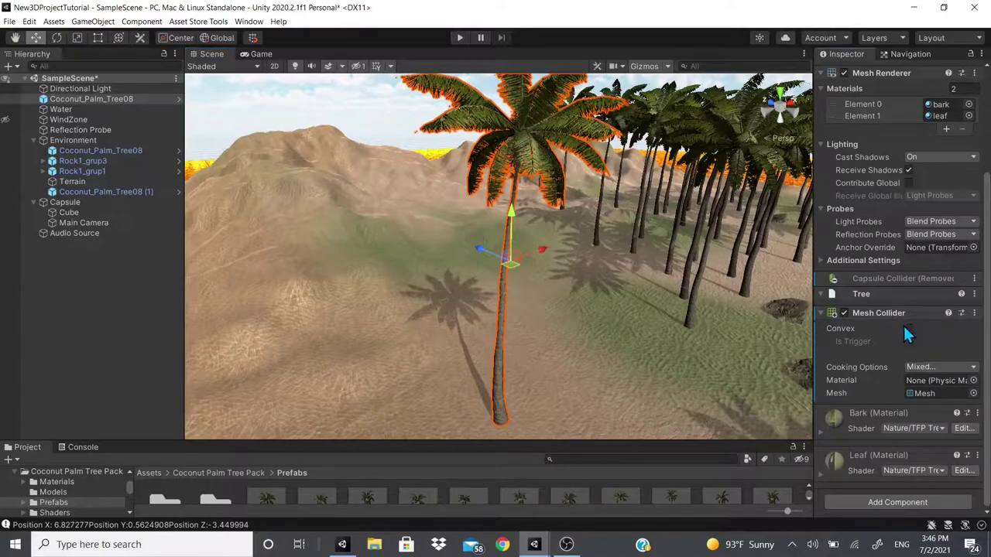
left_click(906, 327)
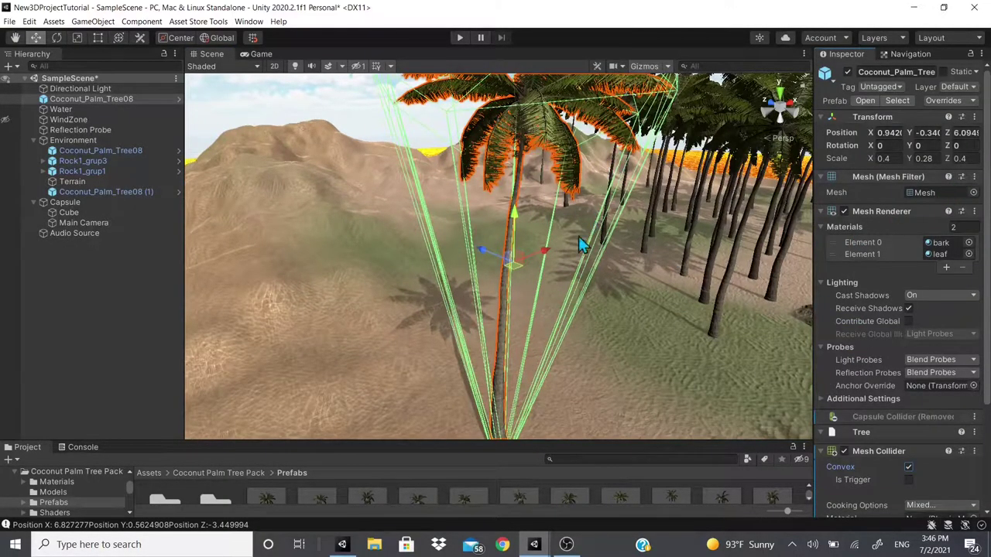
- Examine the convex collider outline around the palm's crown and trunk from several angles
scroll(578, 236, "down", 3)
scroll(477, 224, "up", 3)
right_click_drag(483, 203, 567, 161)
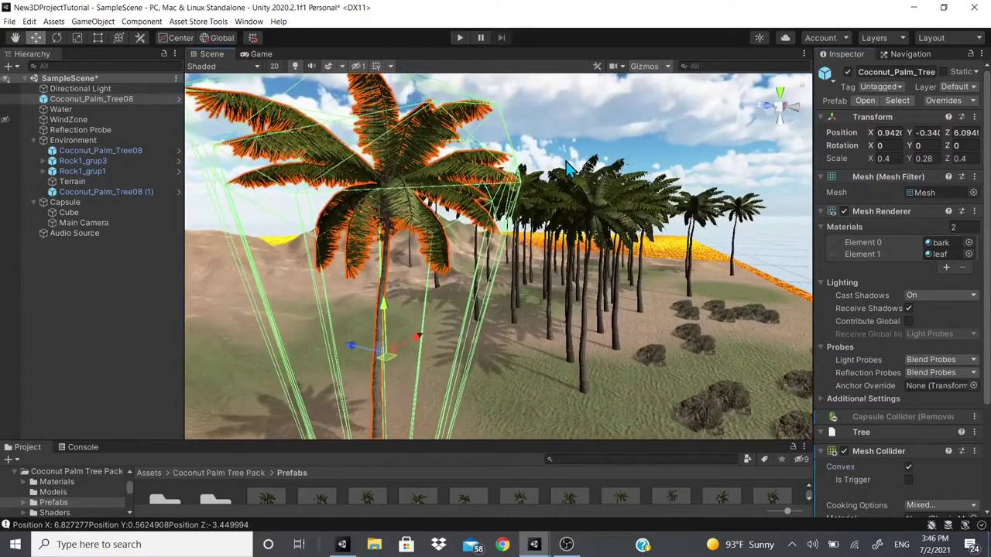
left_click_drag(569, 168, 531, 268, "alt")
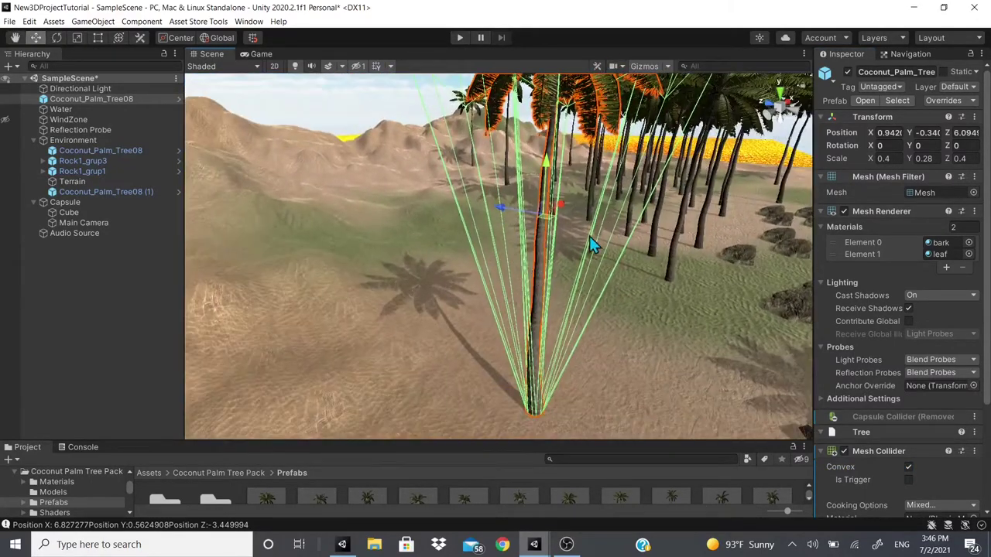
left_click_drag(590, 236, 519, 248, "alt")
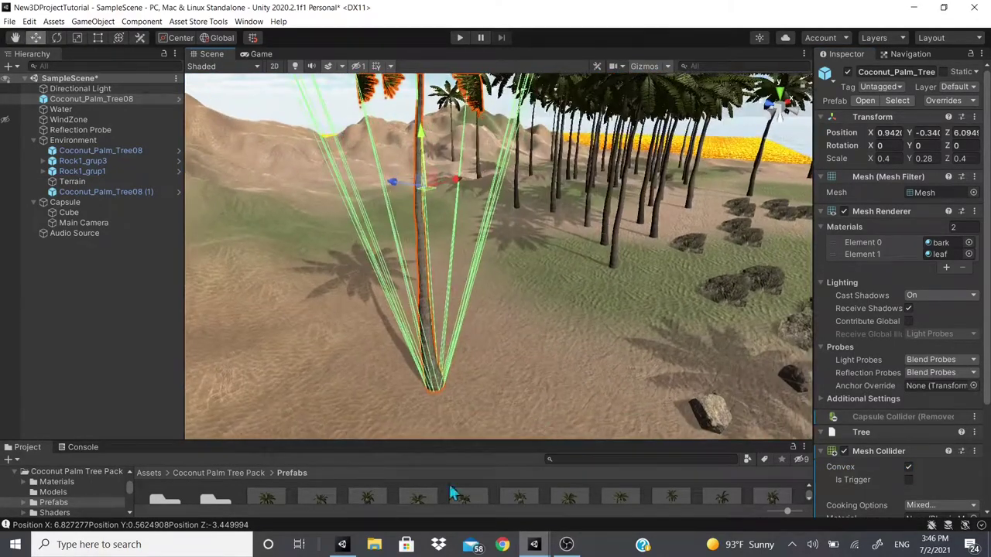
- Place the Rock1A prefab from Rocks and Boulders 2 in the scene at X 5.14, Y 0.49, Z 6.42, scaled to 0.5 on all axes
left_click(166, 473)
left_click(190, 371)
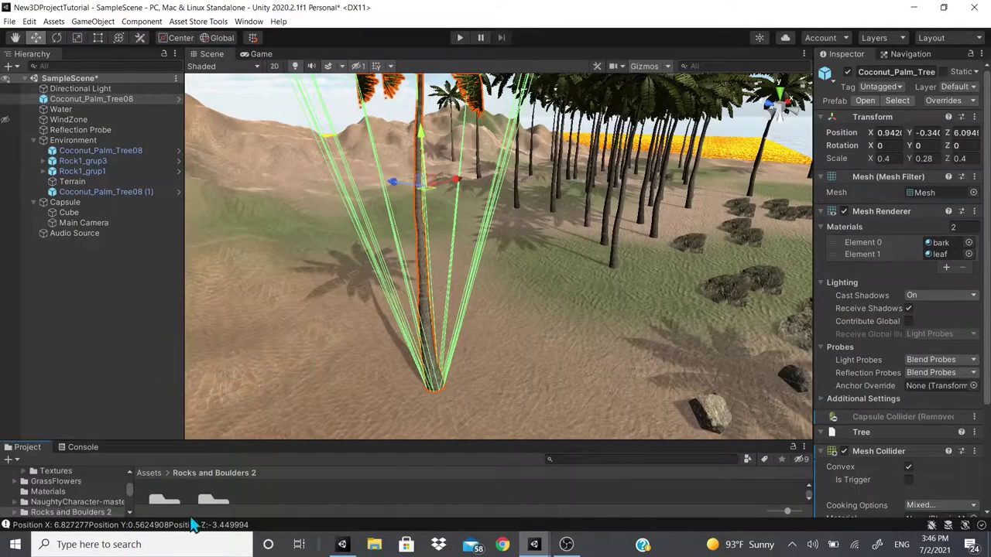
double_click(204, 498)
left_click(171, 502)
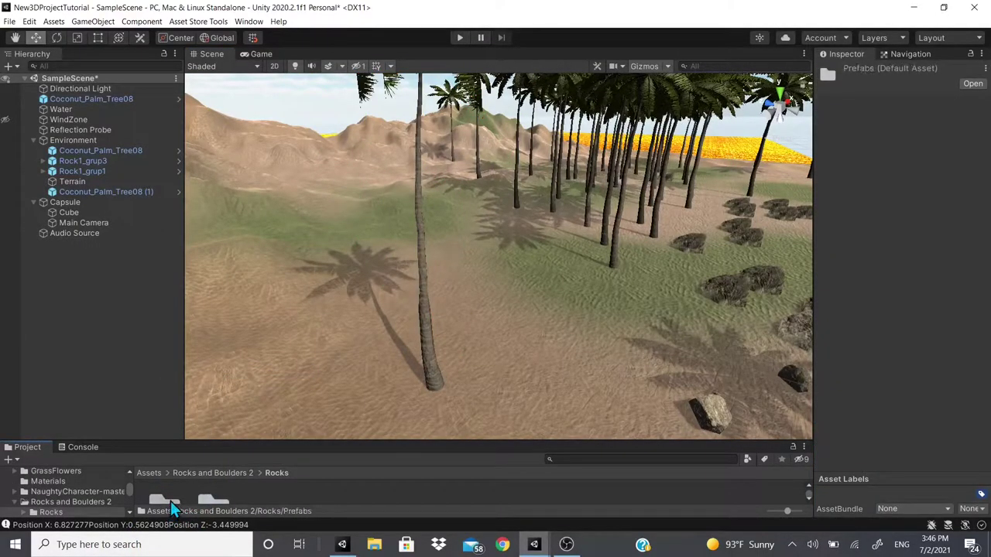
double_click(170, 501)
left_click_drag(416, 499, 396, 258)
key("f")
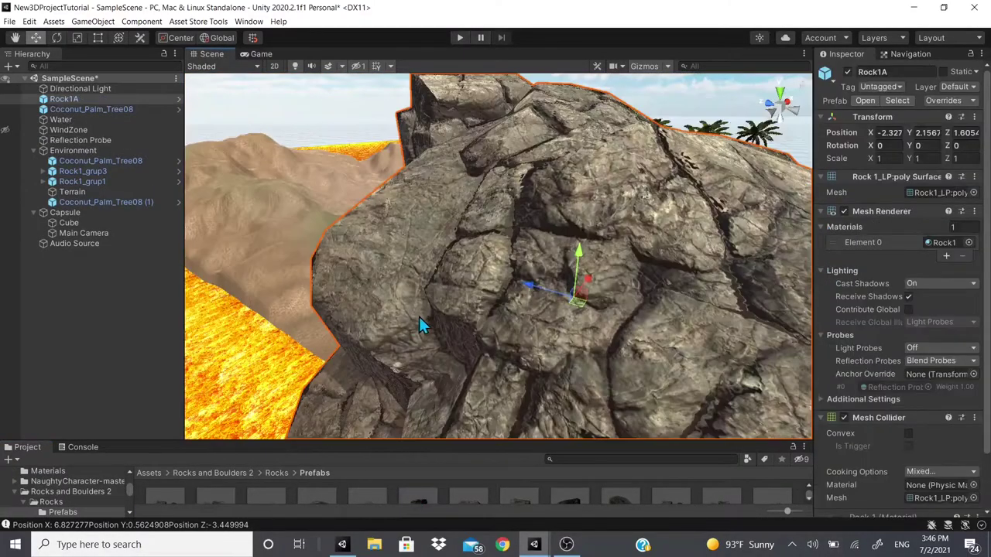
scroll(419, 325, "down", 5)
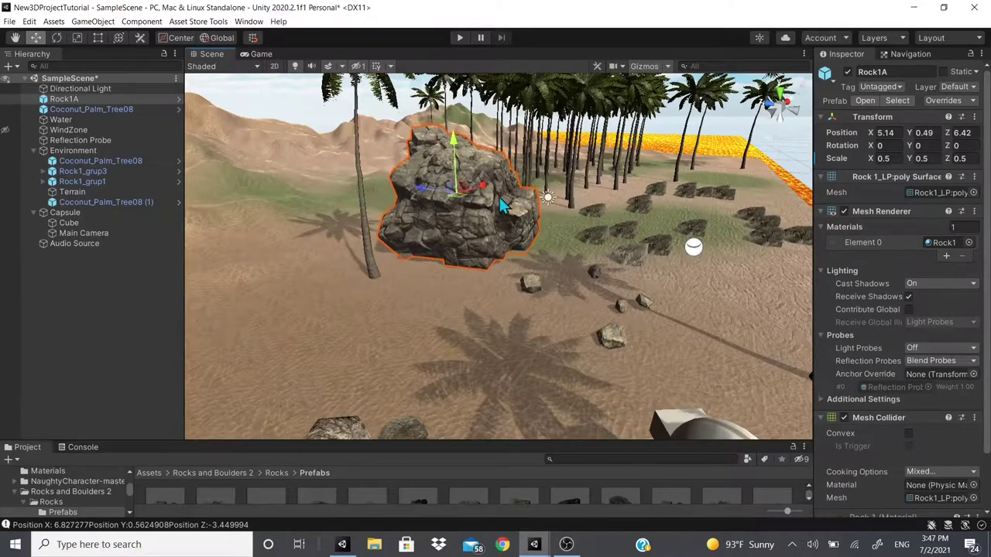
scroll(902, 398, "down", 2)
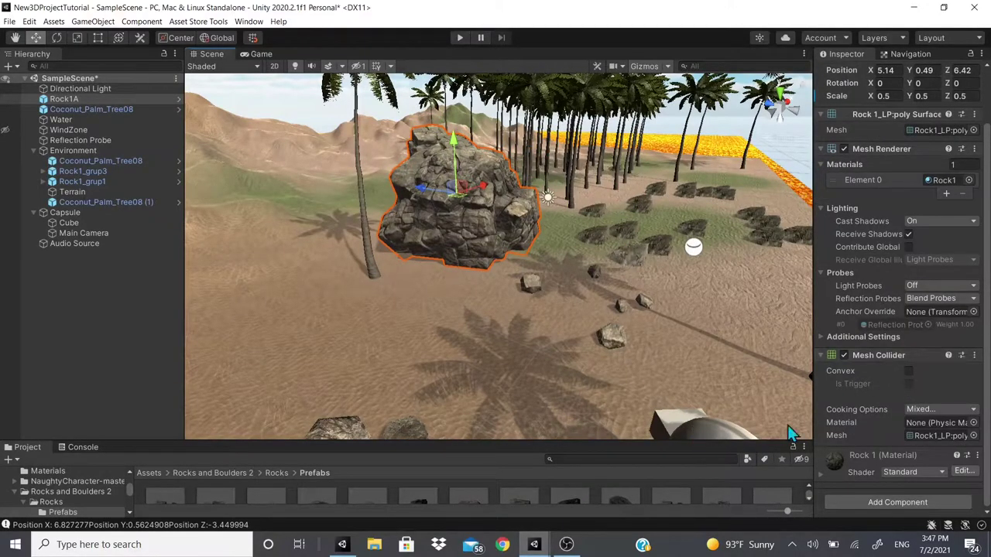
- Enable the Convex option on Rock1A's Mesh Collider and inspect the collider outline around the rock
left_click(908, 371)
scroll(521, 151, "up", 10)
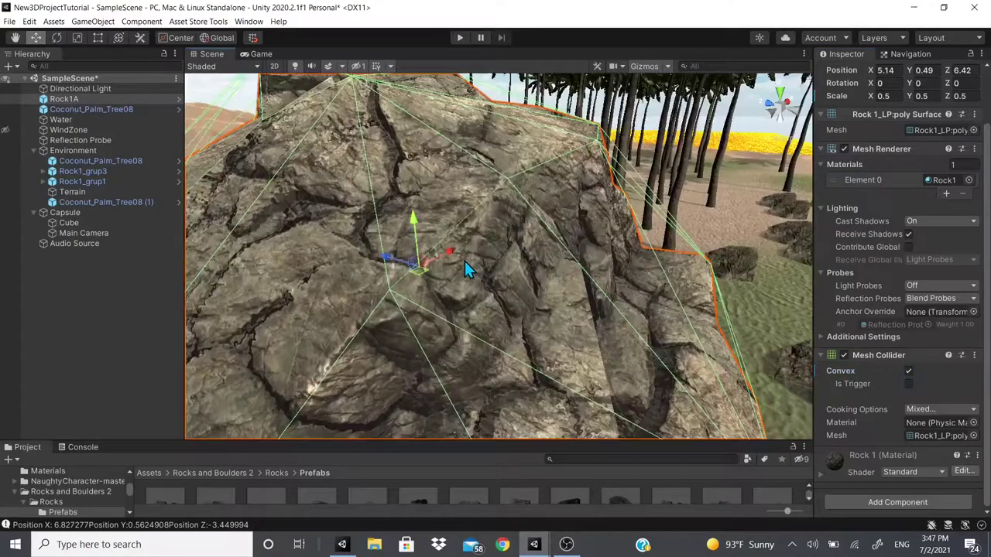
scroll(465, 261, "down", 5)
scroll(546, 222, "down", 2)
middle_click_drag(463, 226, 473, 161)
scroll(473, 161, "down", 1)
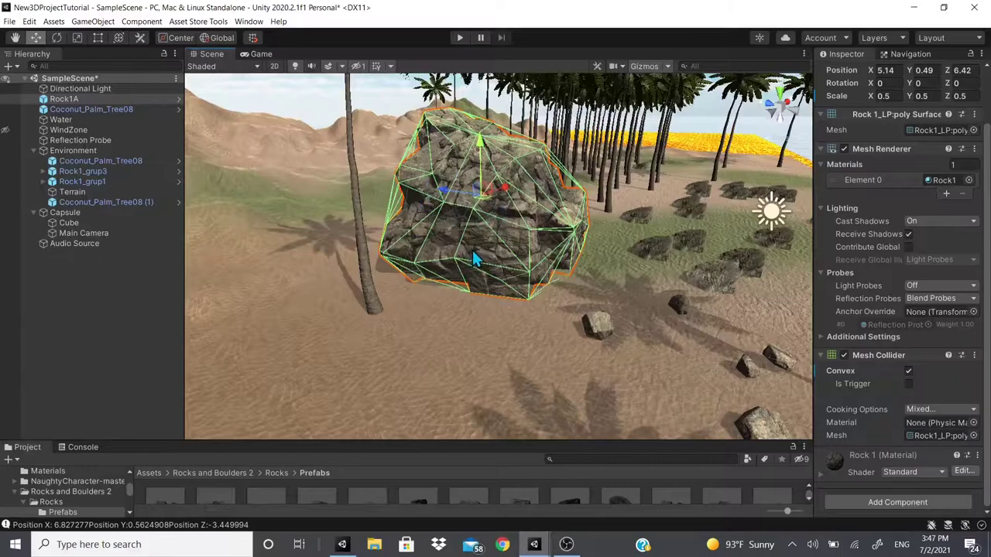
scroll(475, 260, "down", 2)
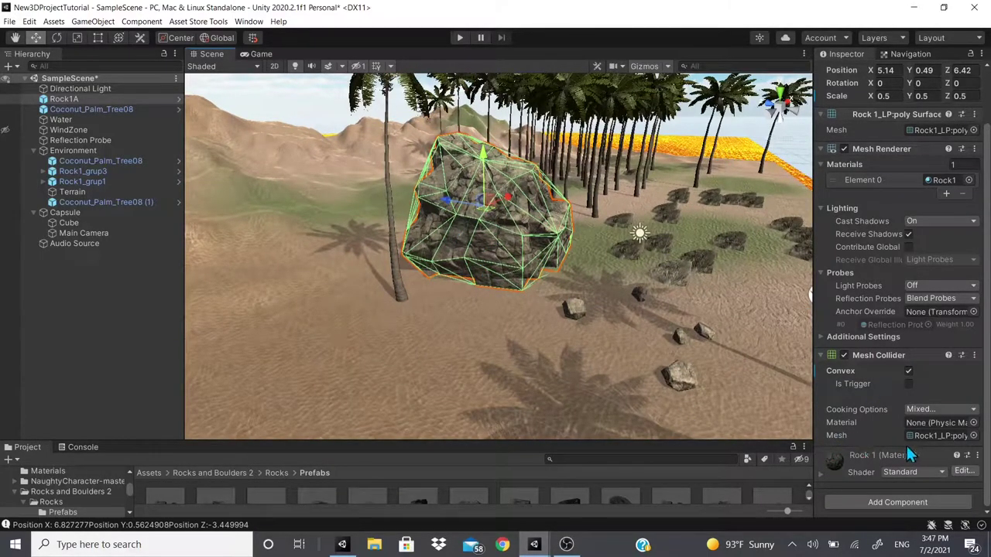
- Locate the mesh used by Rock1A's Mesh Collider in the project's Models folder, enlarging the asset browser
left_click(924, 435)
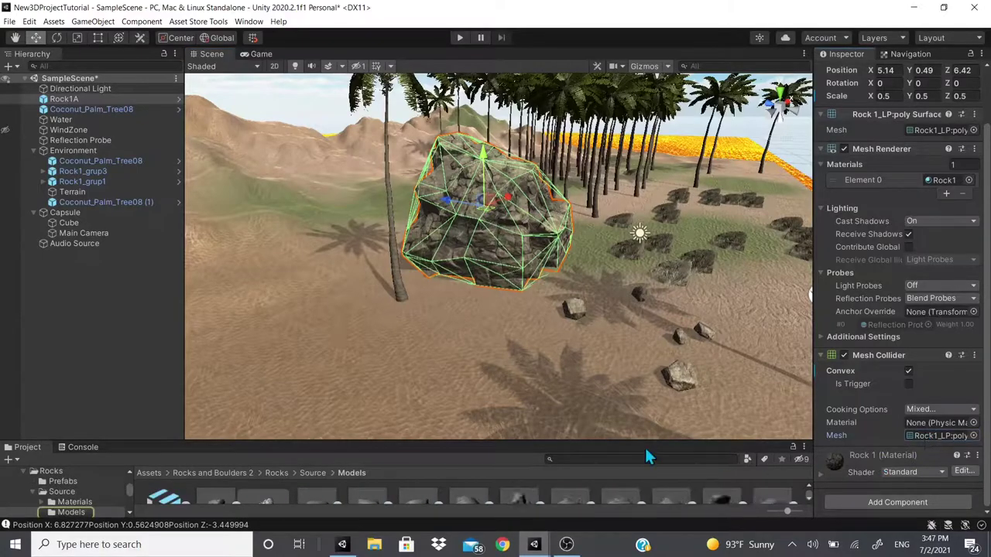
left_click_drag(651, 421, 658, 402)
left_click(251, 410)
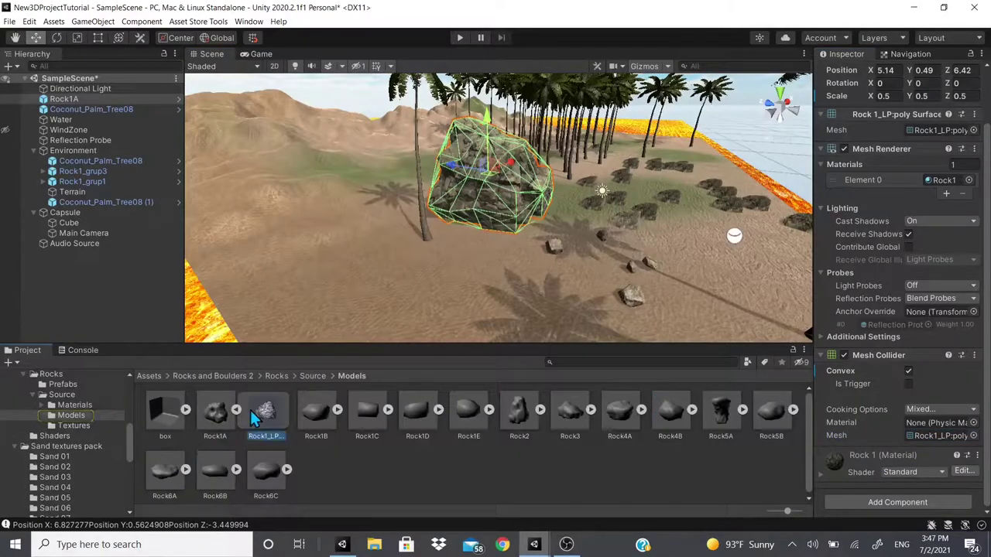
left_click_drag(226, 405, 207, 434)
scroll(351, 304, "down", 3)
- Assign the Rock1_LP mesh to the Mesh Collider of the Coconut_Palm_Tree08 beside the rock and inspect the resulting outline
left_click(457, 193)
scroll(370, 184, "up", 5)
left_click(370, 192)
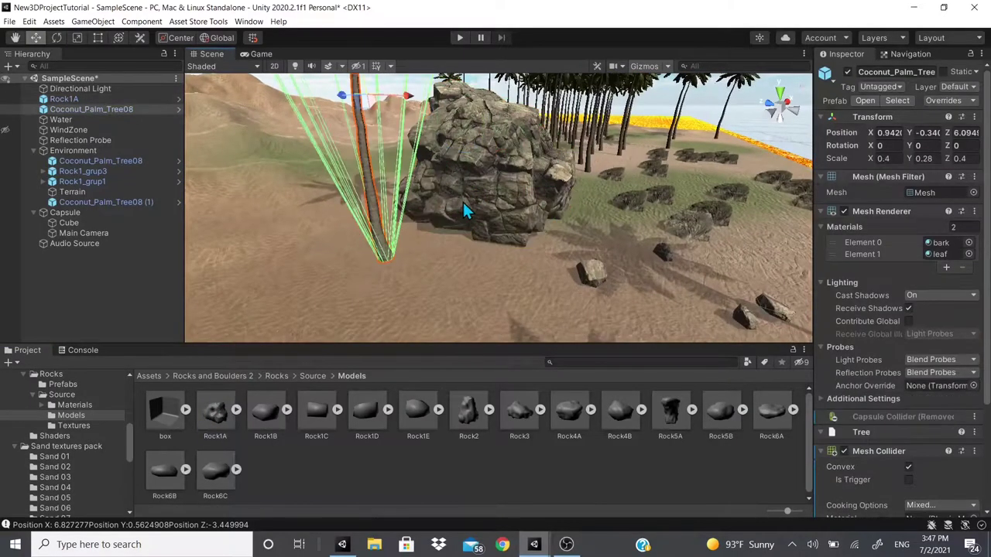
left_click(463, 211)
left_click(378, 214)
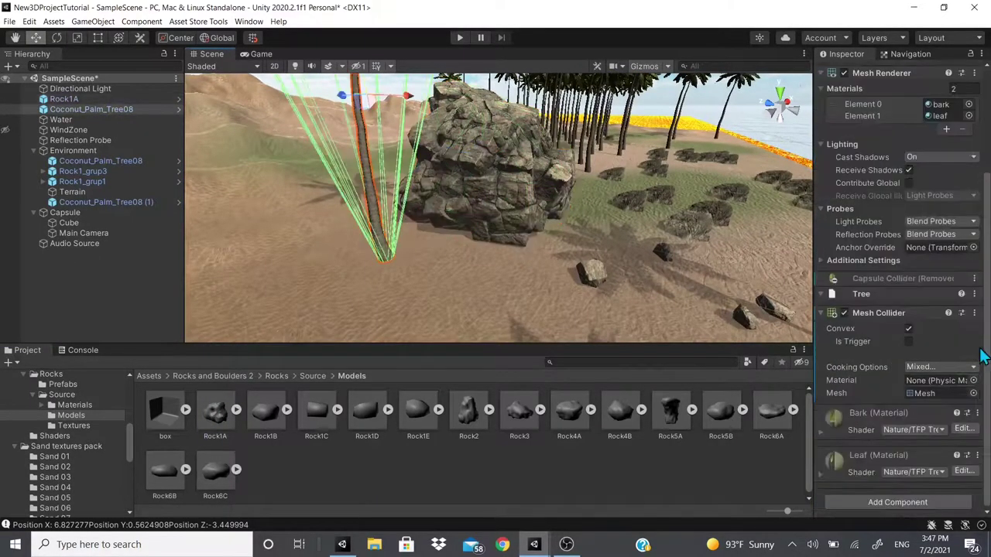
scroll(327, 208, "down", 3)
left_click_drag(224, 415, 937, 492)
scroll(400, 218, "up", 3)
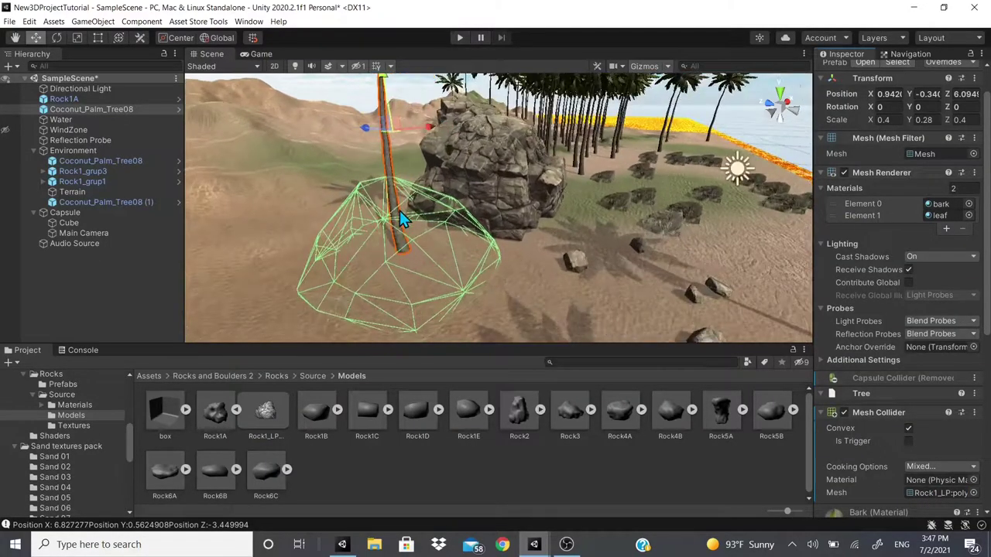
scroll(389, 245, "down", 4)
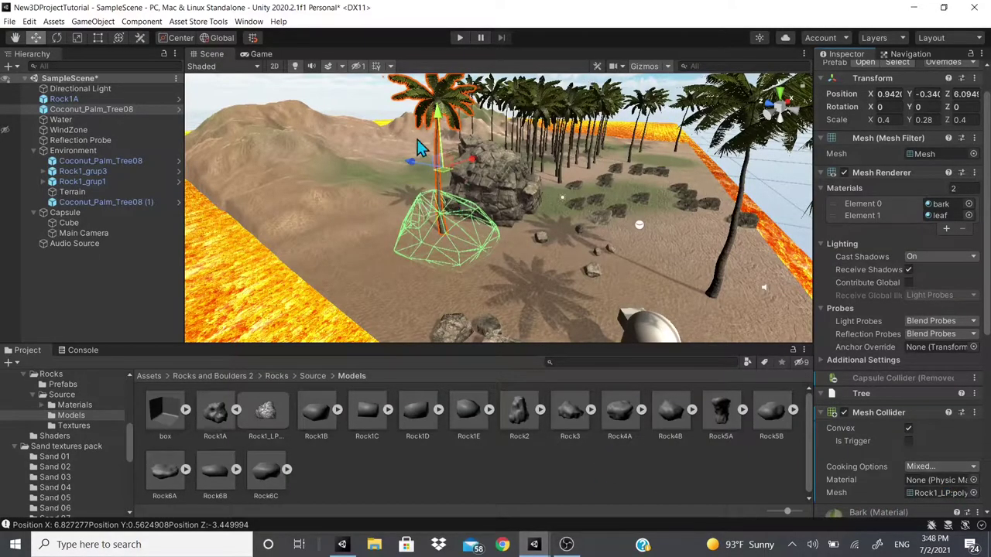
scroll(437, 124, "down", 3)
scroll(437, 131, "up", 5)
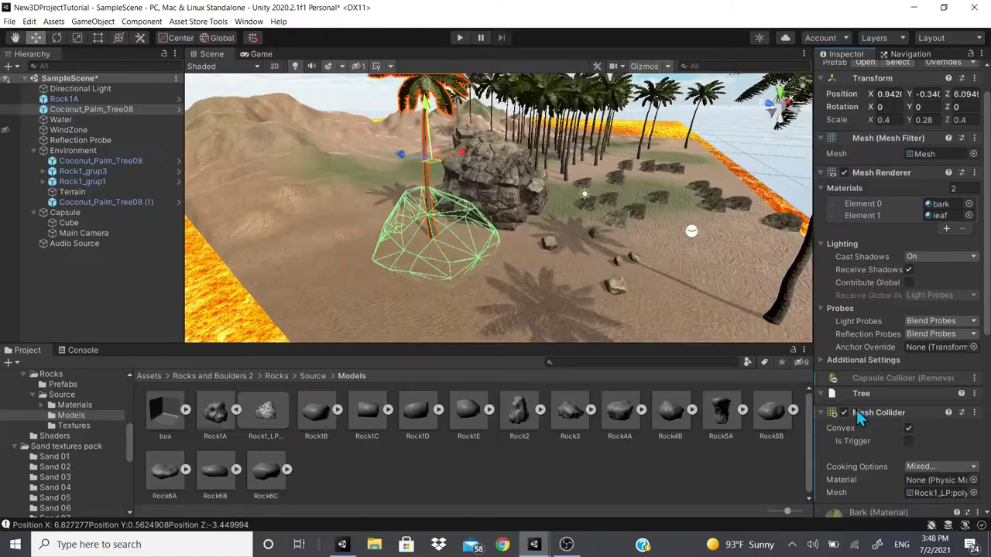
- Set the palm tree's Mesh Collider mesh to Box001 and check the collider around the tree
left_click(974, 493)
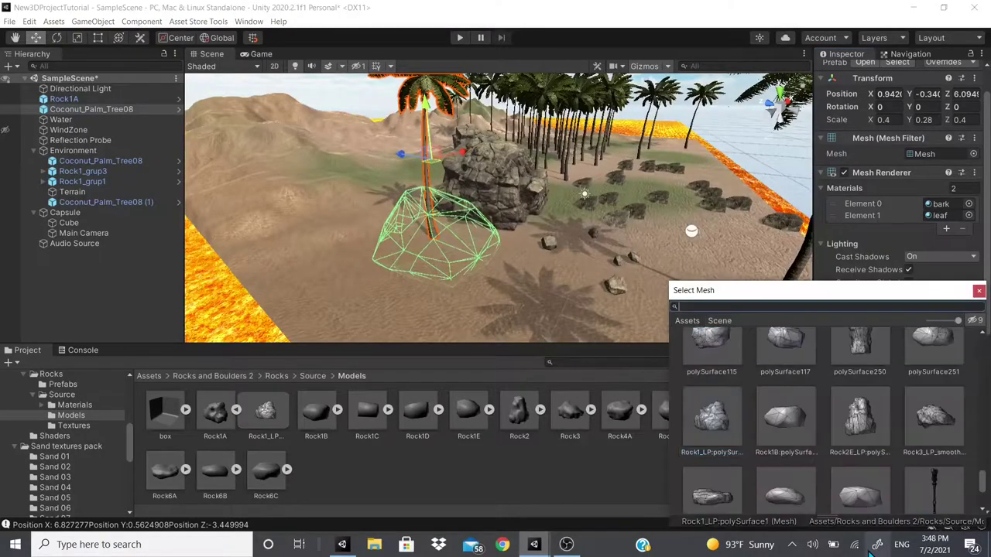
type("box")
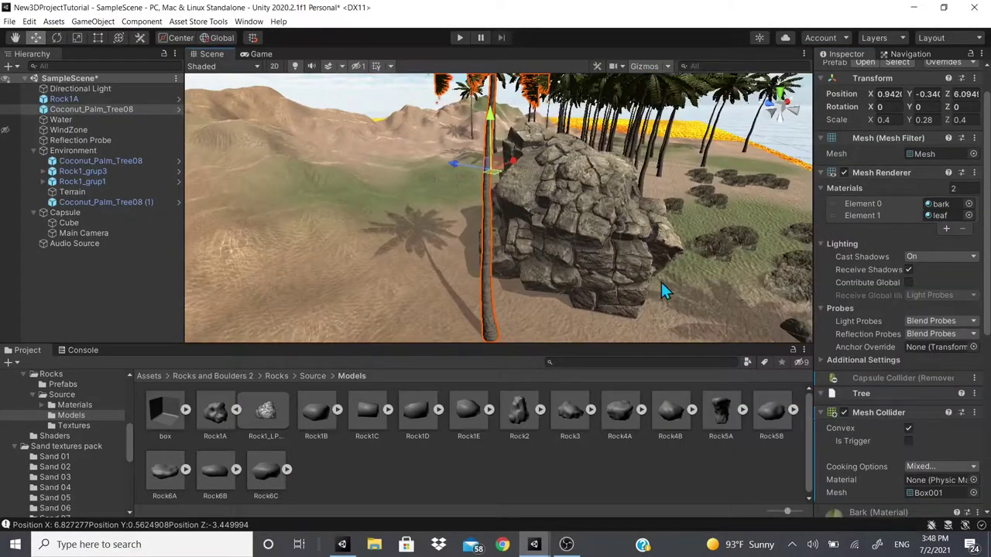
scroll(541, 281, "down", 4)
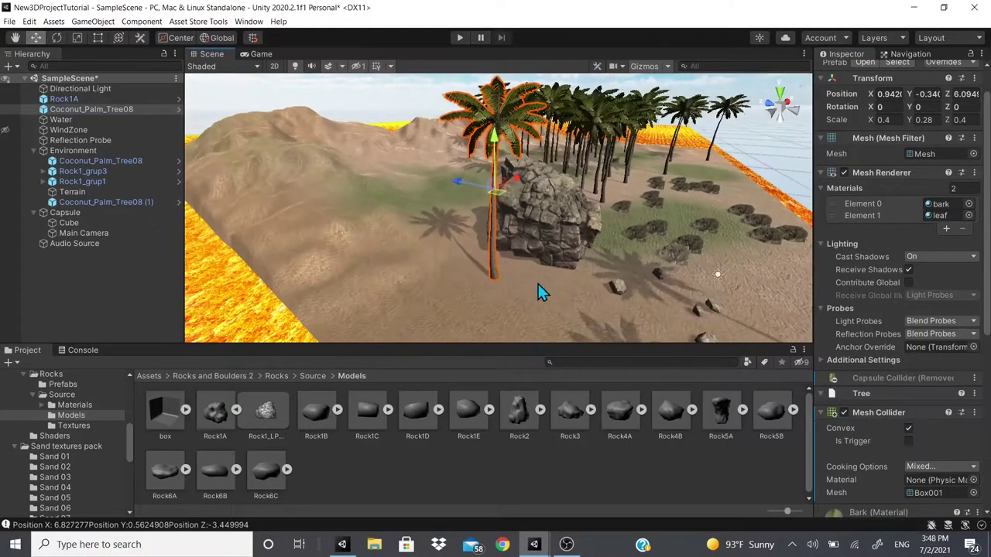
scroll(541, 277, "up", 2)
scroll(541, 277, "down", 4)
middle_click_drag(541, 277, 438, 203)
scroll(526, 159, "up", 3)
scroll(439, 207, "up", 3)
middle_click_drag(385, 242, 467, 168)
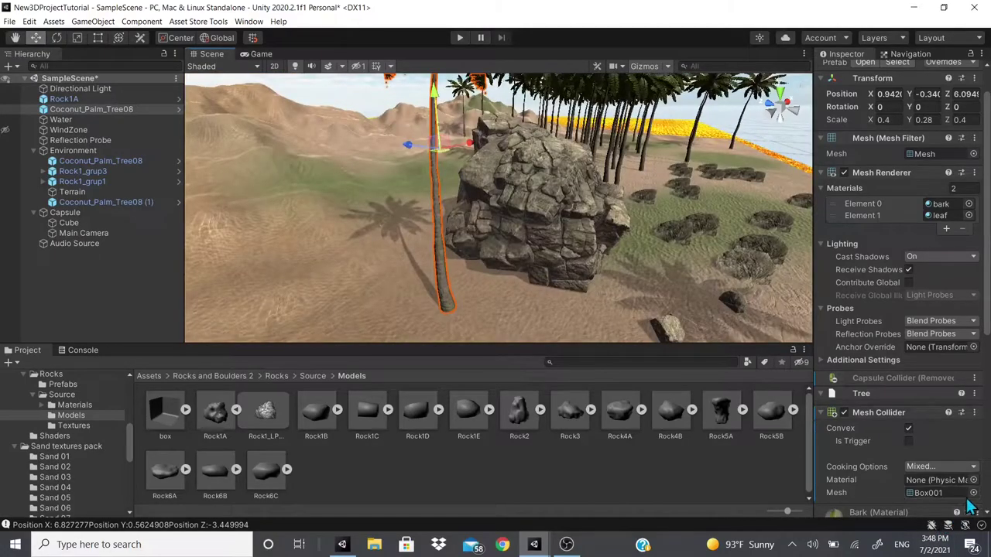
- Enable Is Trigger on the Mesh Colliders of both the palm tree and Rock1A
left_click(972, 493)
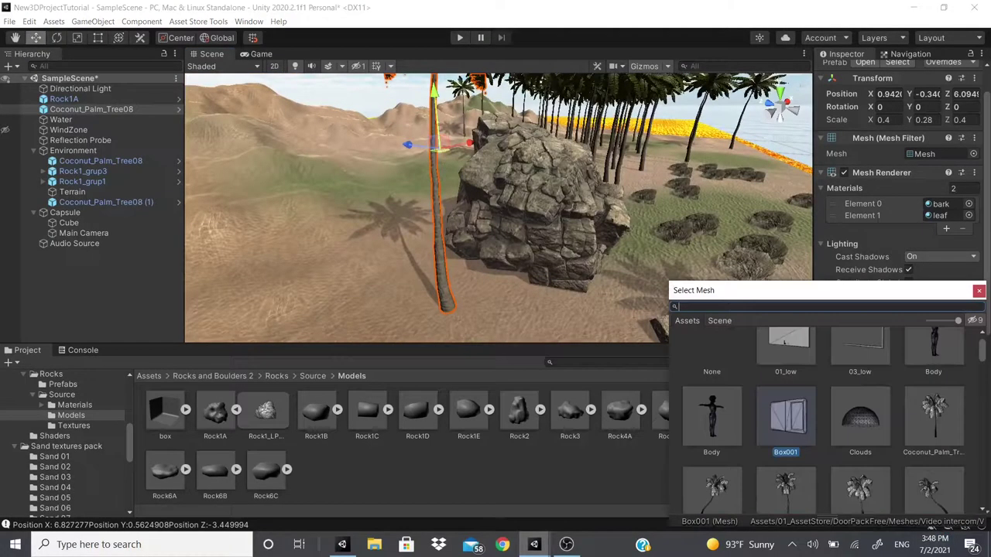
left_click(975, 289)
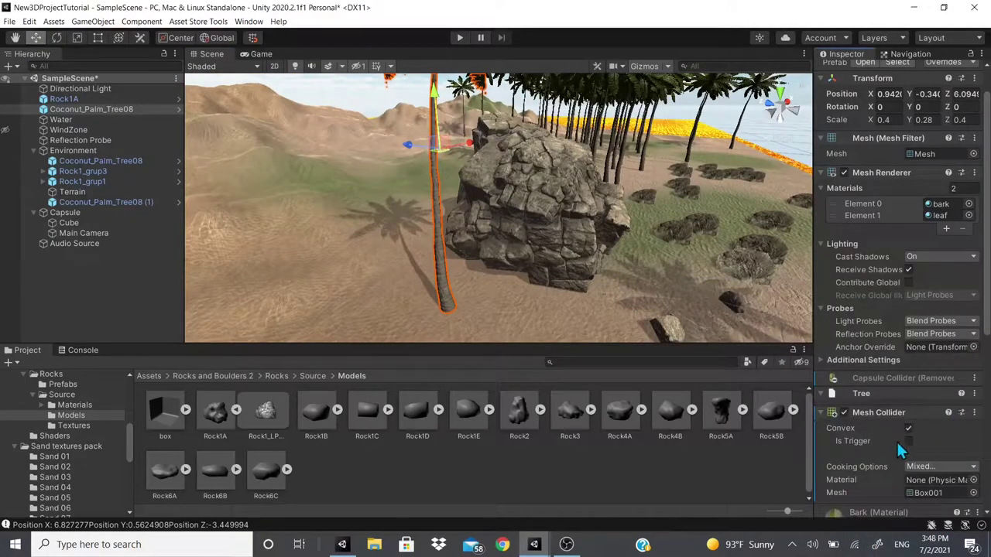
left_click(566, 197)
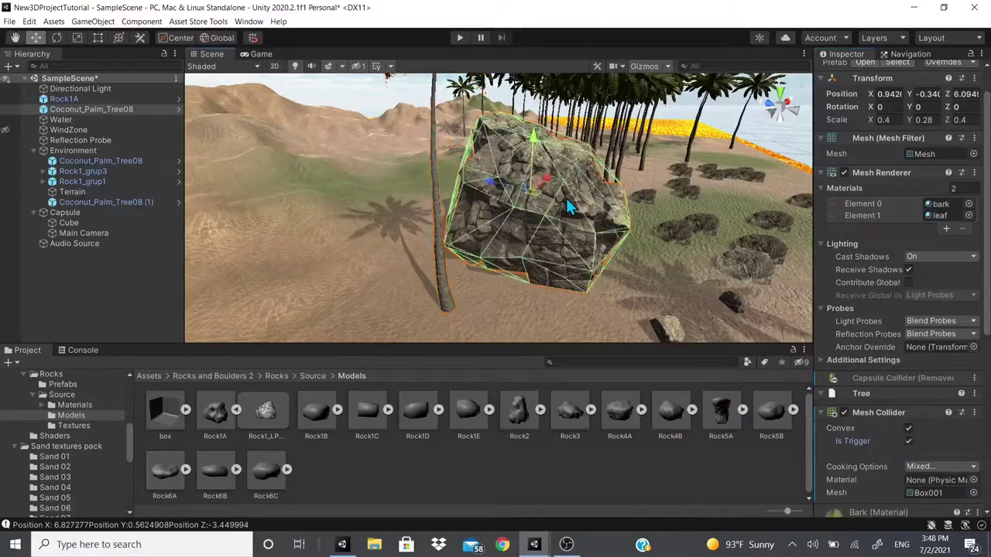
left_click(909, 408)
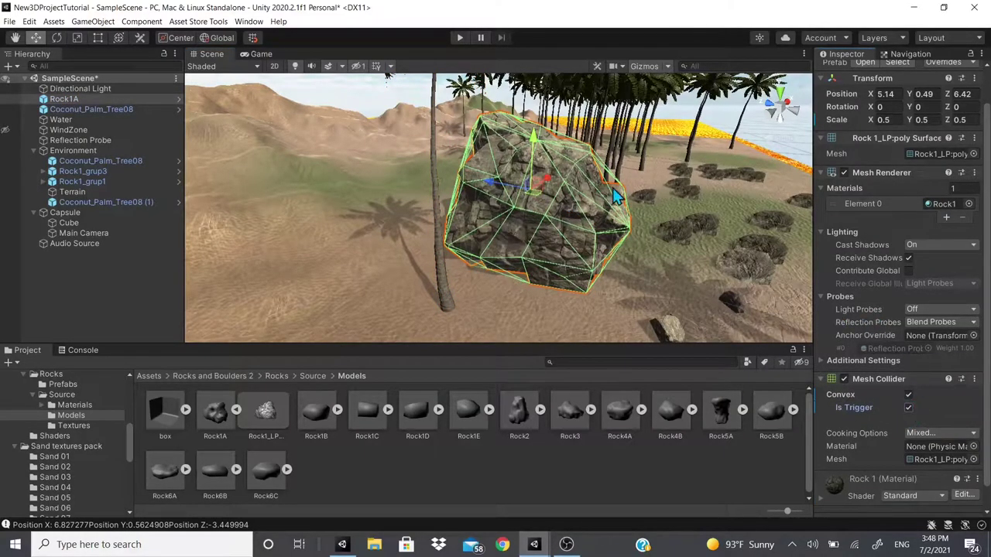
- Play the scene, move the capsule through the rock and around the palm tree to test the trigger colliders, and stop playback
left_click(459, 38)
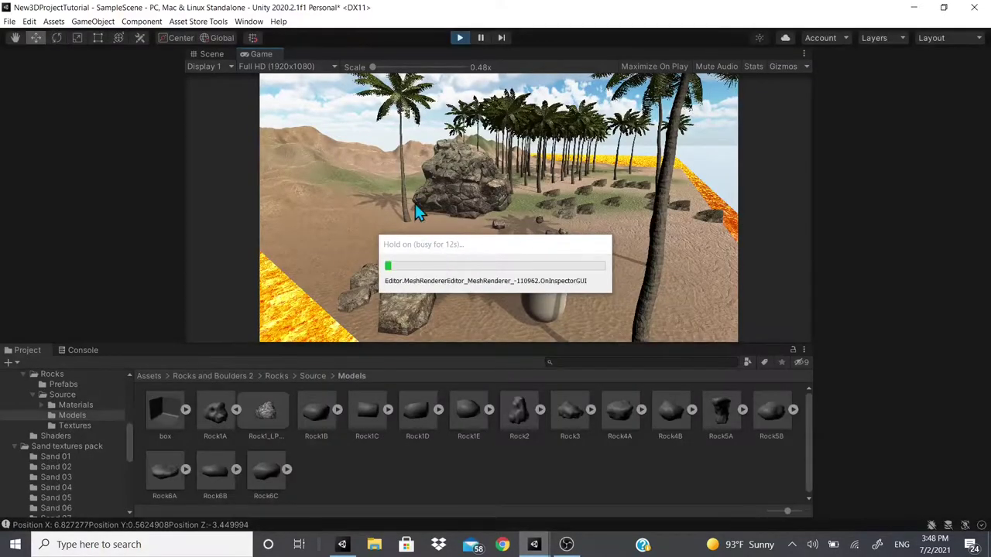
key("w")
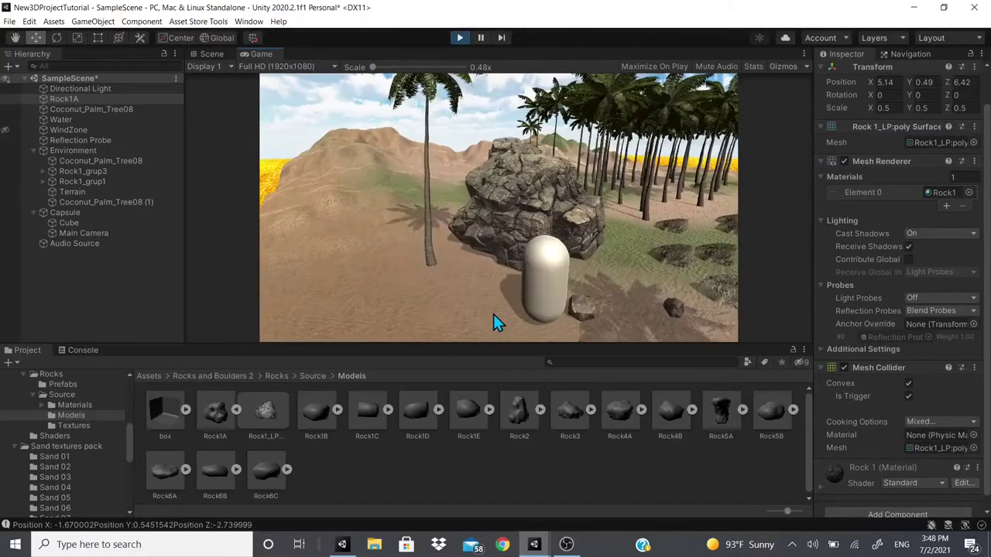
key("w")
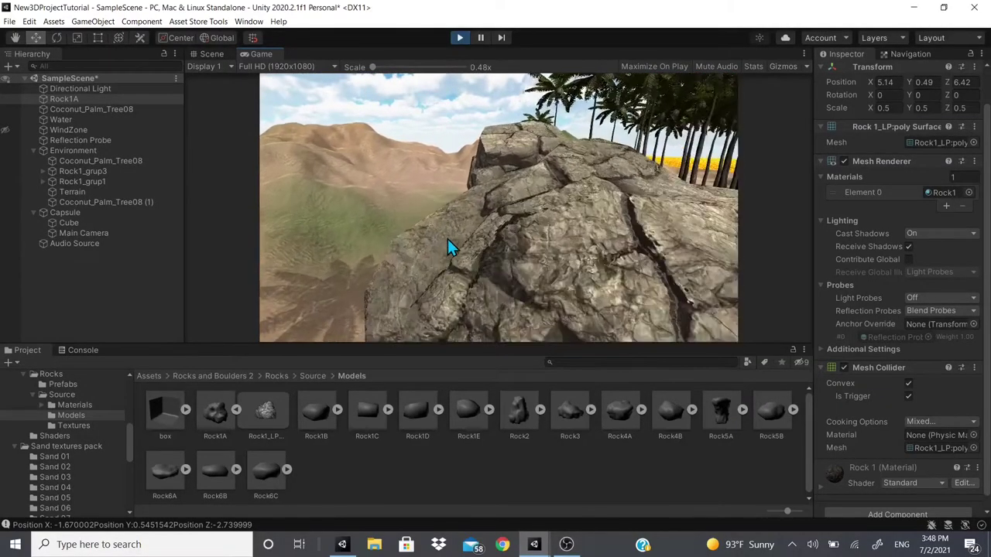
key("w")
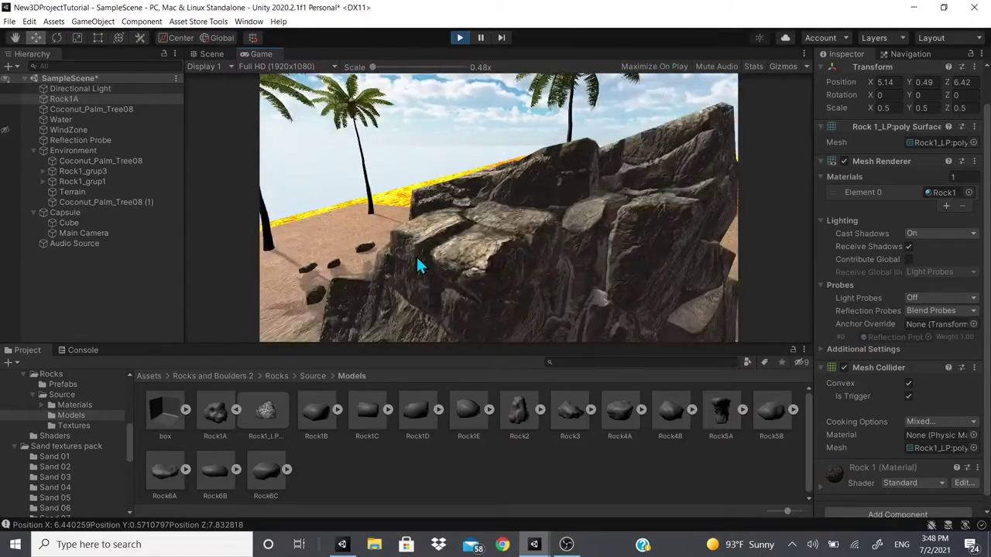
key("w")
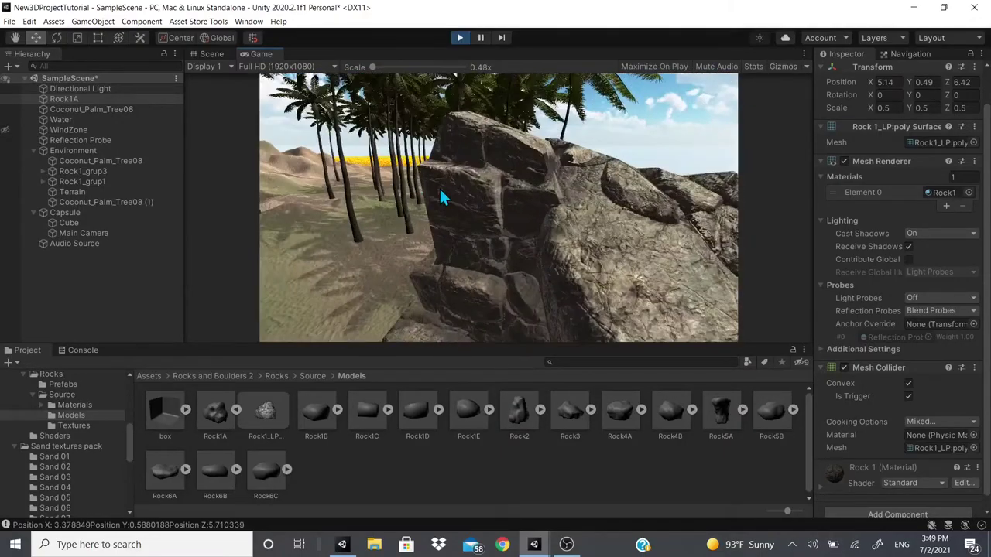
key("w")
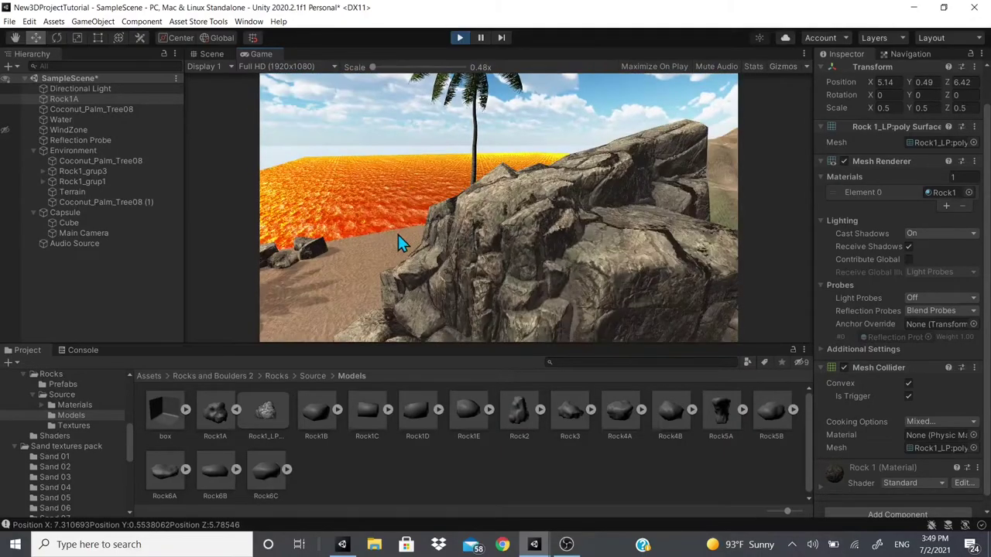
key("w")
key("w")
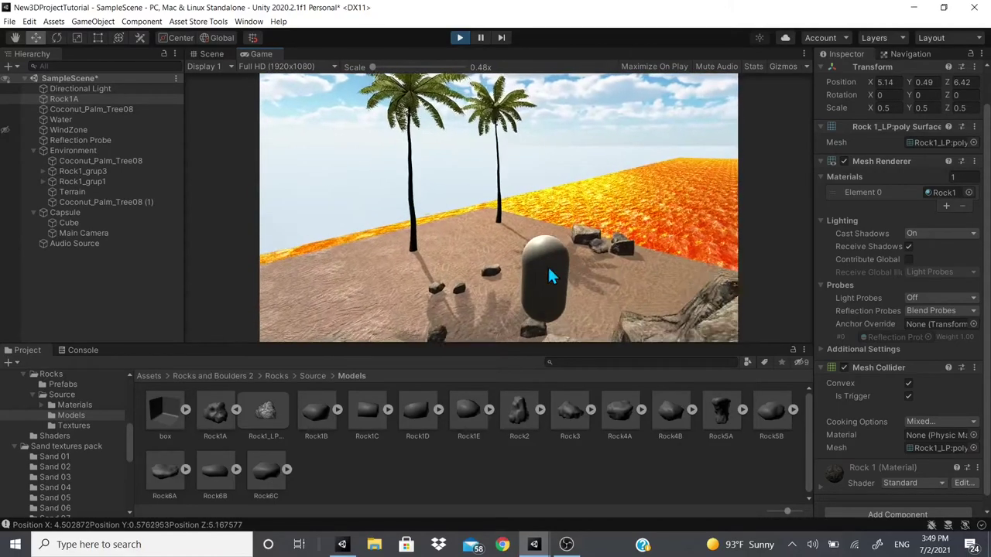
key("w")
key("d")
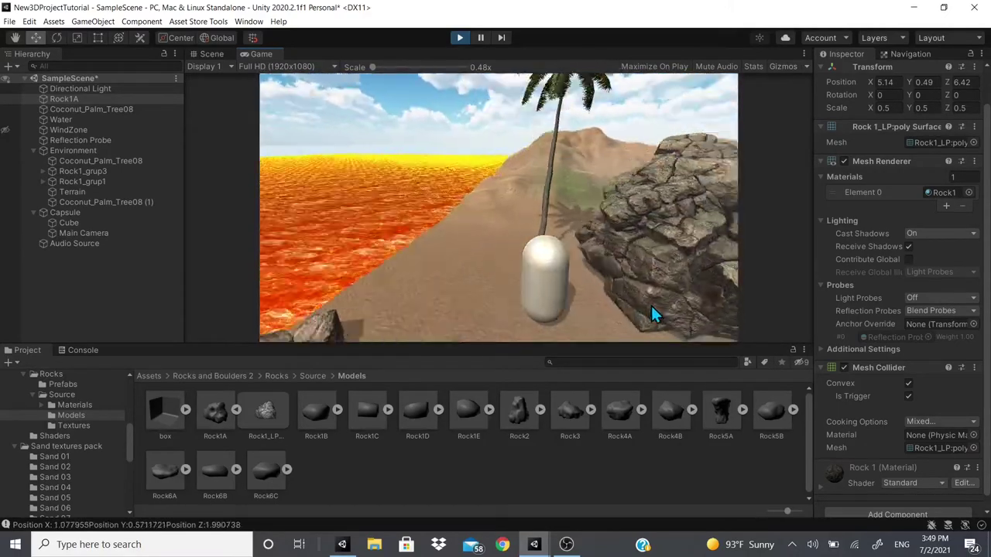
key("w")
key("d")
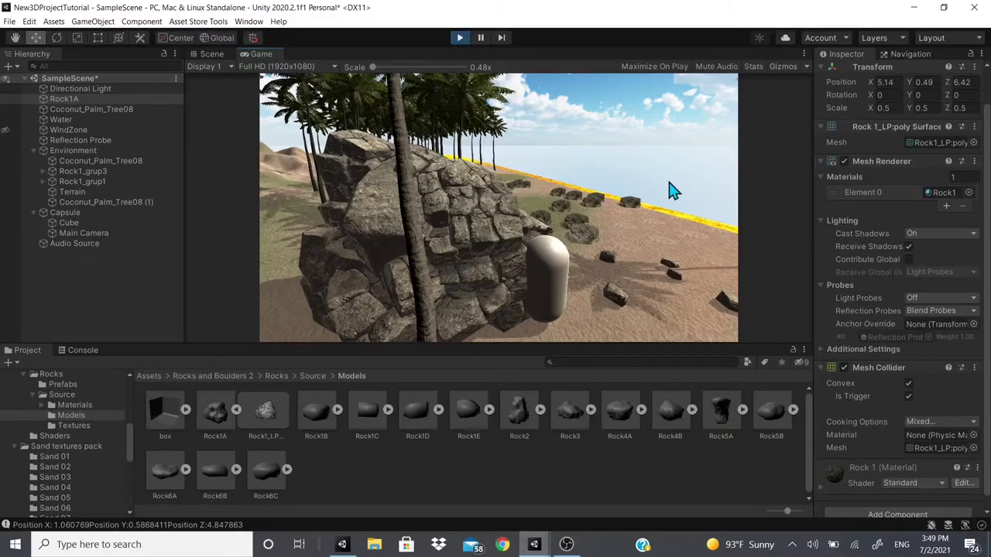
left_click(458, 38)
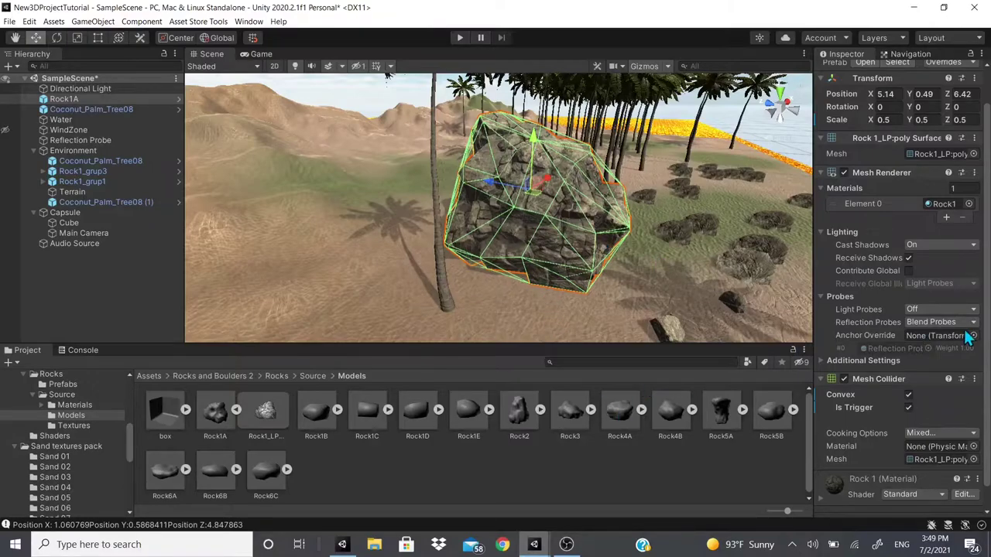
- Review the available Cooking Options of Rock1A's Mesh Collider without changing them
scroll(898, 456, "down", 1)
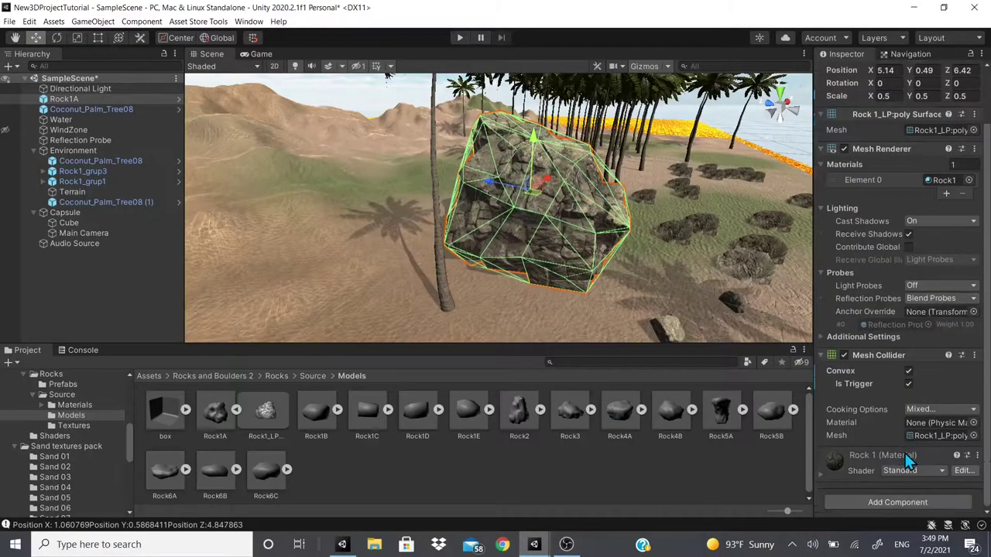
left_click(918, 409)
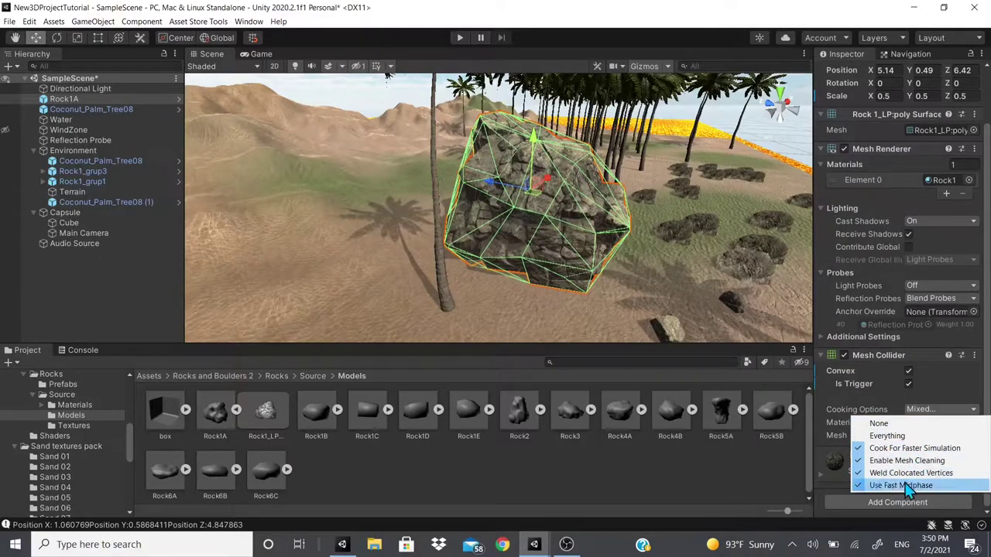
left_click(770, 436)
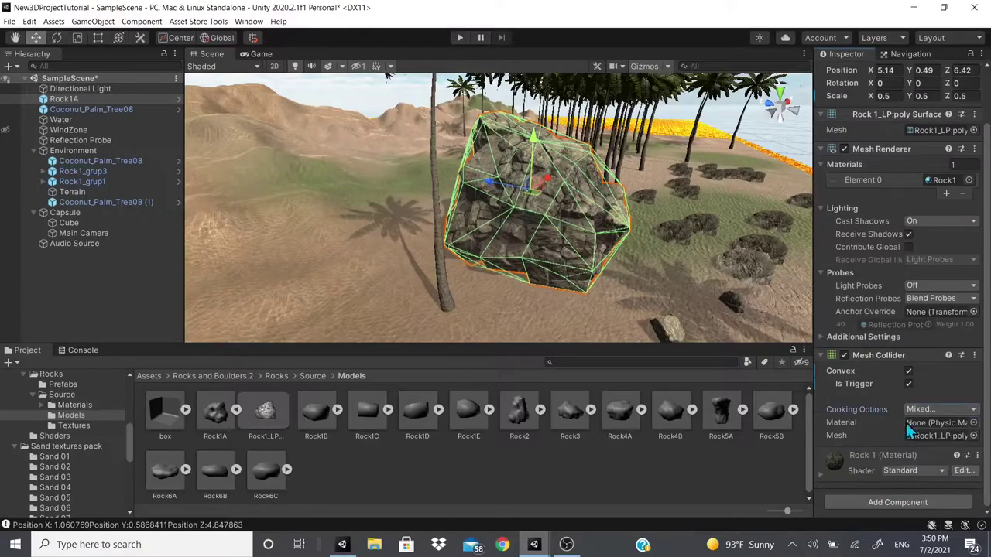
- Assign the first listed New Physic Material to Rock1A's Mesh Collider and locate that asset in the project's Materials folder
left_click(973, 422)
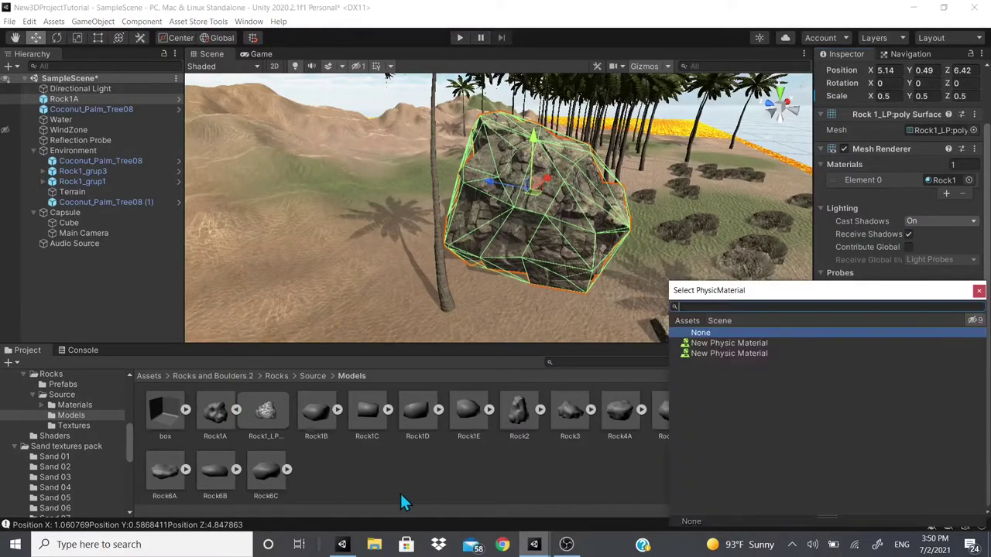
left_click(399, 500)
left_click(972, 423)
key("Down")
key("Down")
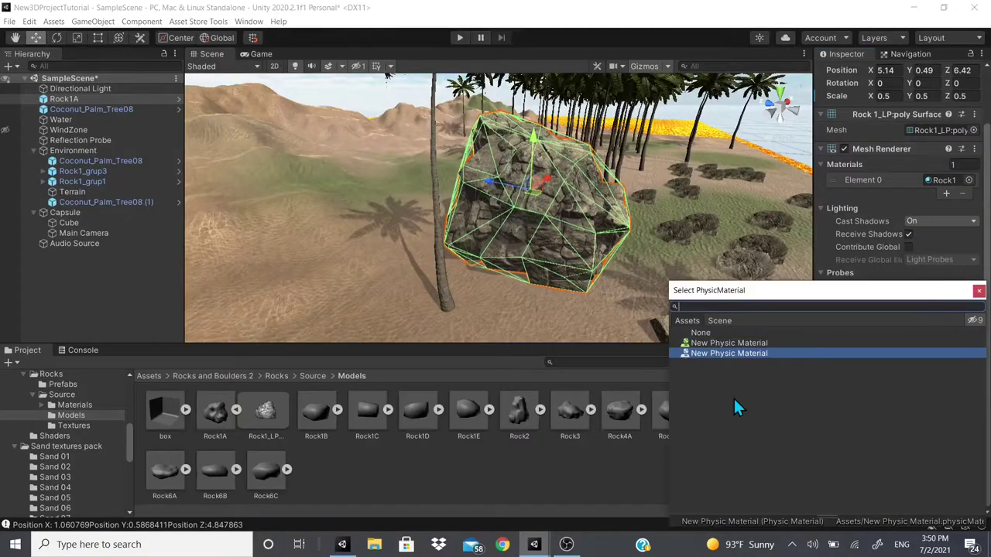
key("Up")
key("Return")
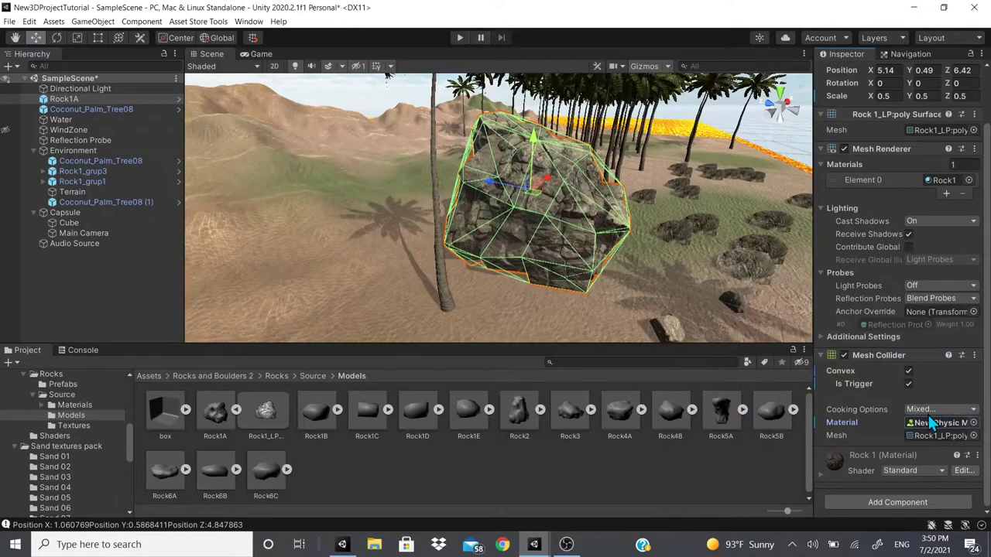
left_click(929, 422)
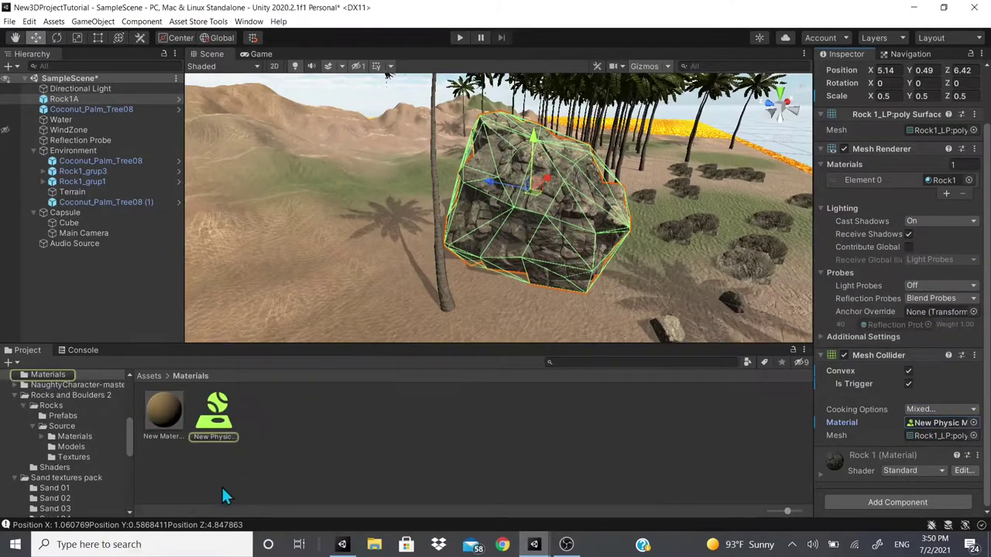
- Look up Physic Material among the asset types available for creation in the Materials folder, without creating one
left_click(213, 447)
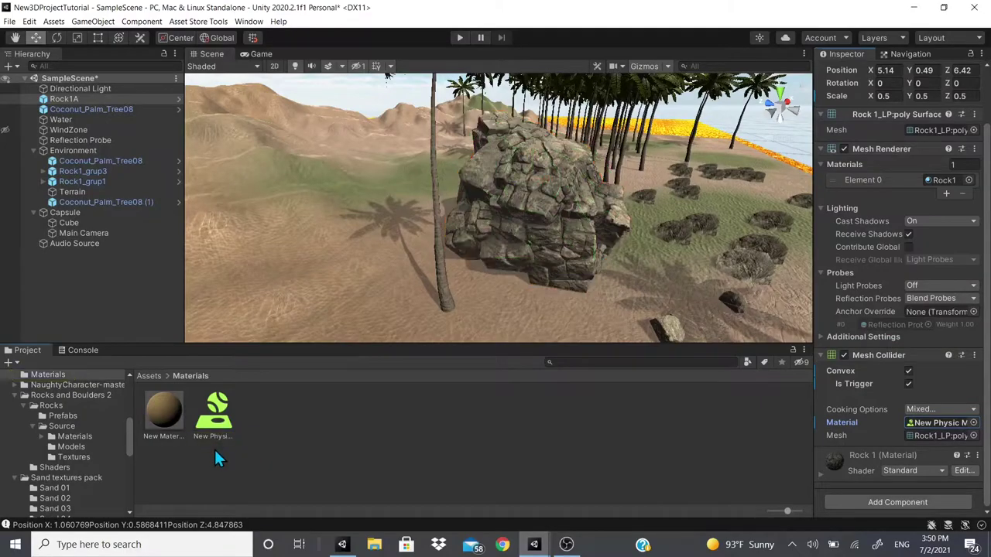
right_click(273, 415)
mouse_move(382, 130)
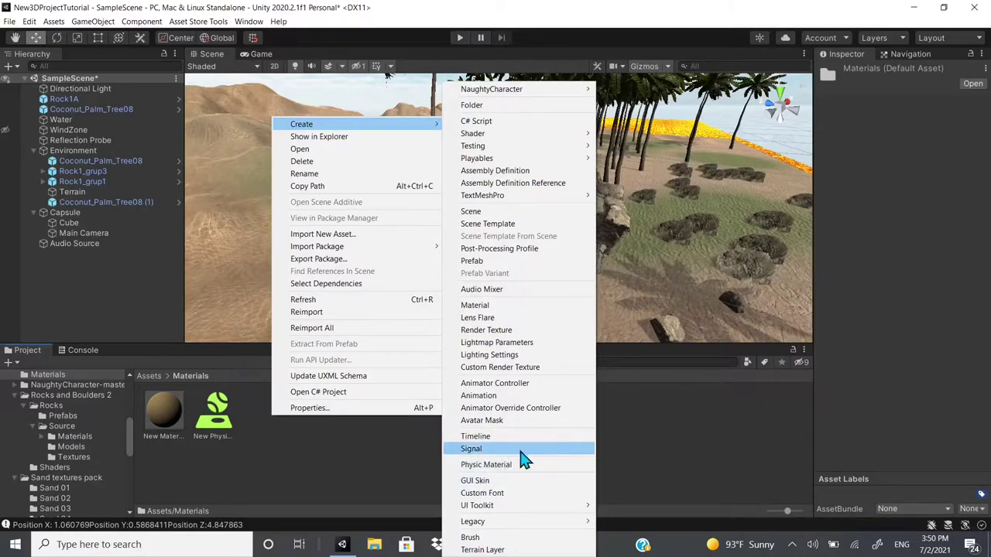
left_click(280, 459)
- Inspect the New Physic Material asset's Bounciness and Friction Combine settings, including the available combine options, without changing them
left_click(221, 434)
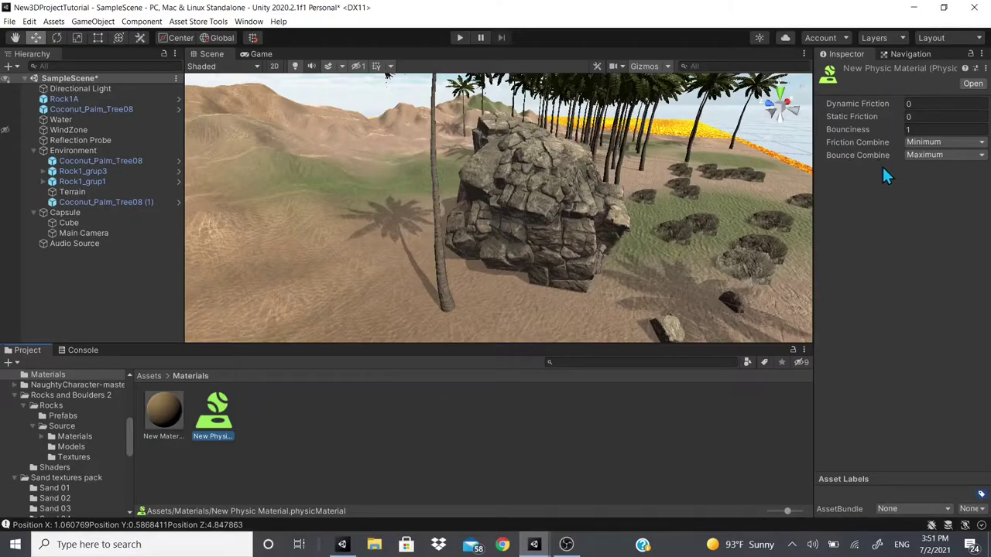
left_click(845, 130)
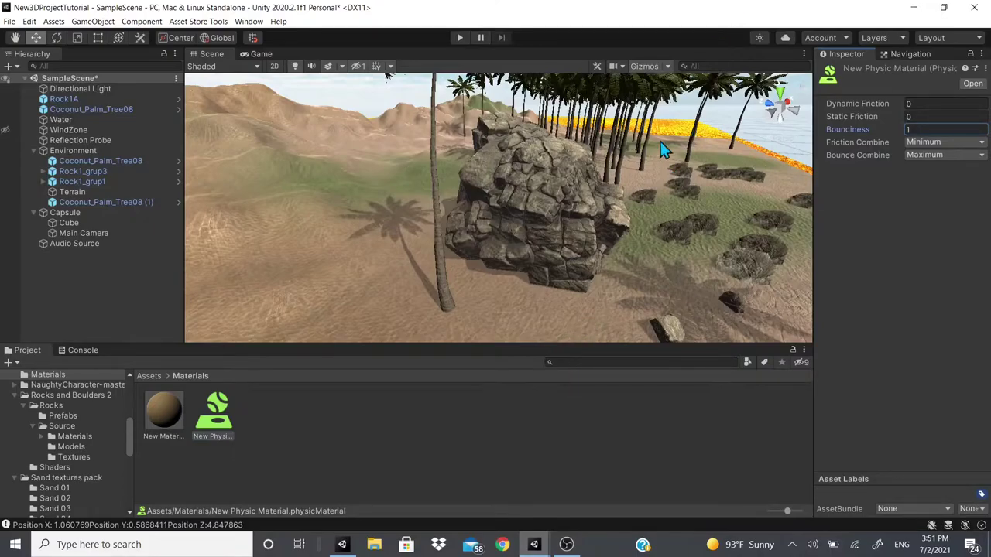
left_click(880, 146)
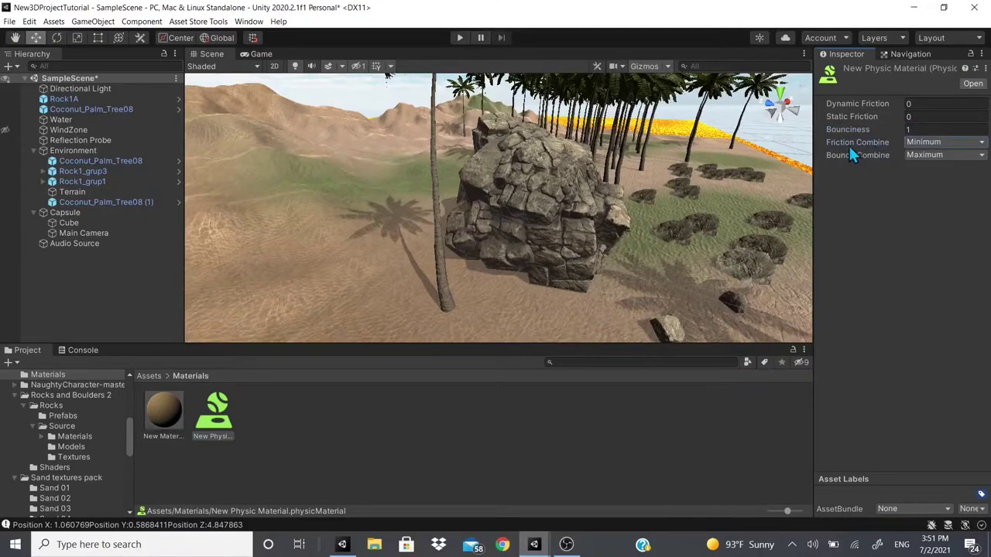
left_click(875, 147)
left_click(931, 144)
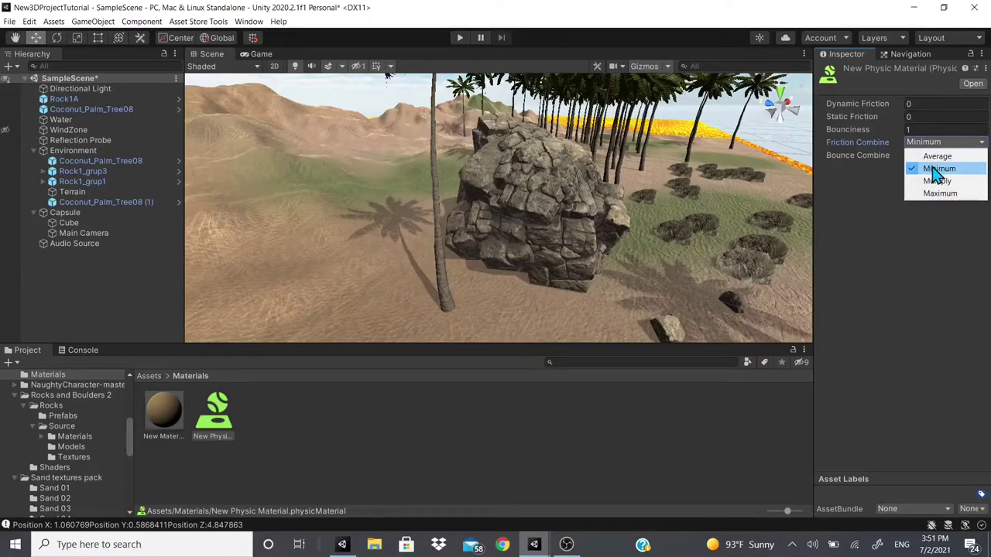
left_click(904, 219)
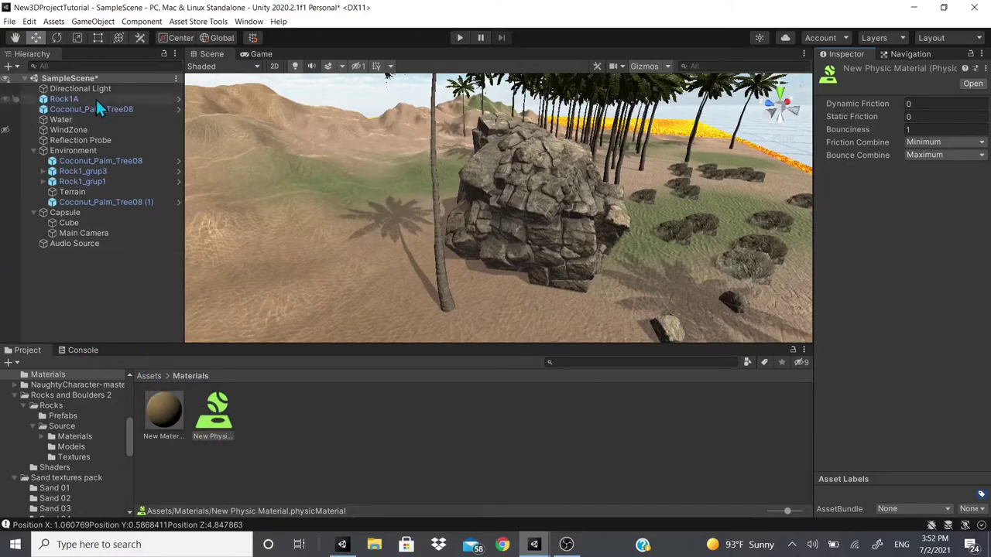
- Clear the asset selection and select Rock1A in the scene to return to its Mesh Collider settings
left_click(253, 249)
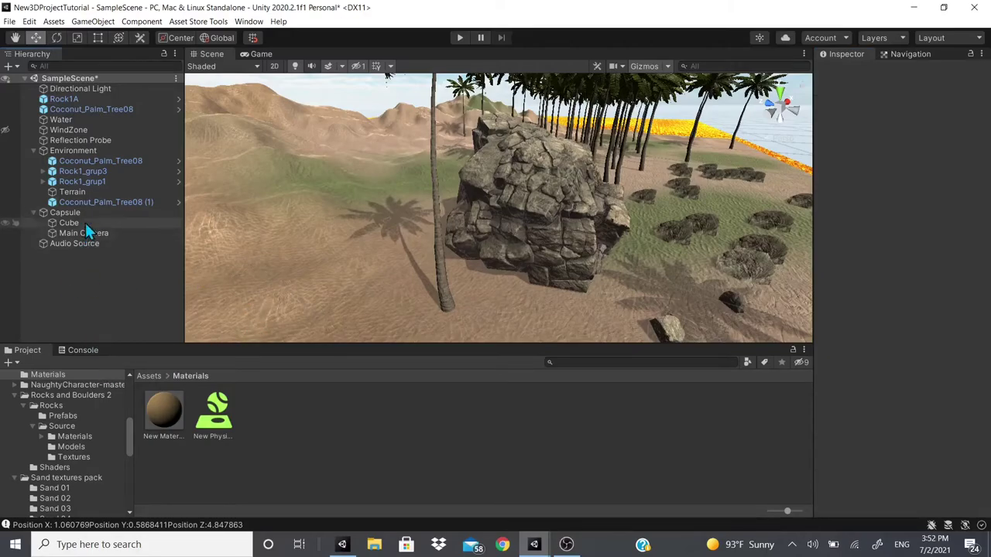
left_click(503, 225)
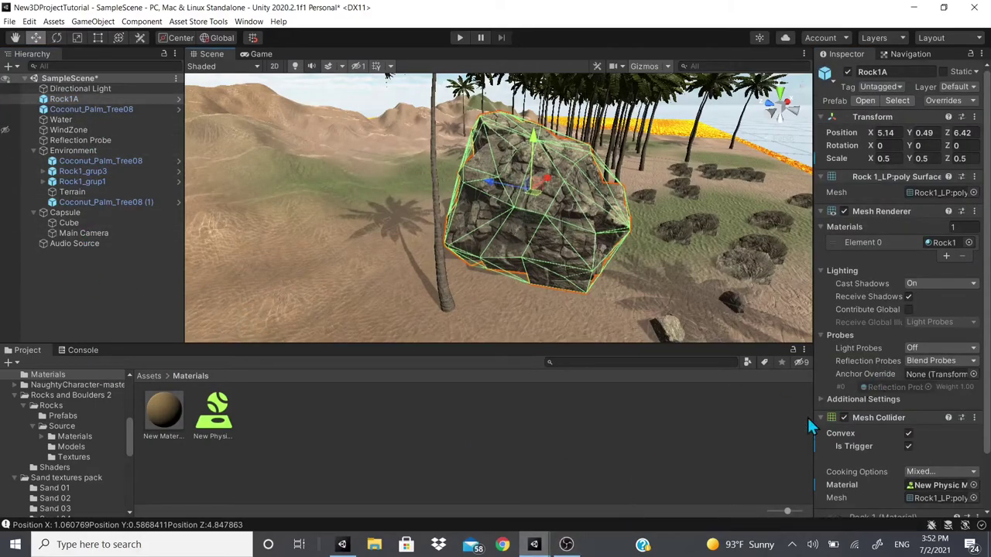